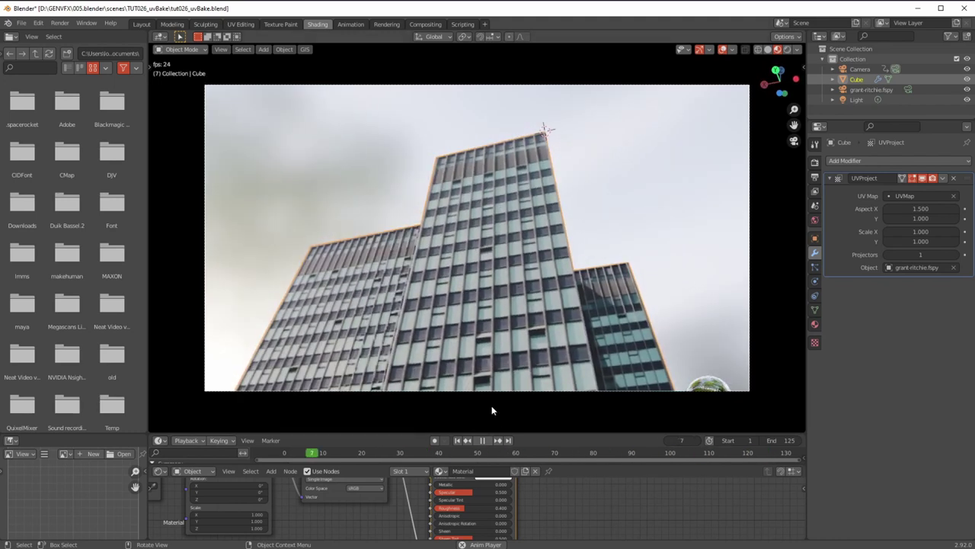
Step: Stop the animation playback after checking the projected photo in camera view
{"action": "key", "text": "space"}
Step: Orbit out of camera view to see the building from the front
{"action": "middle_click_drag", "start_coordinate": [474, 302], "coordinate": [394, 228]}
{"action": "middle_click_drag", "start_coordinate": [409, 288], "coordinate": [599, 236]}
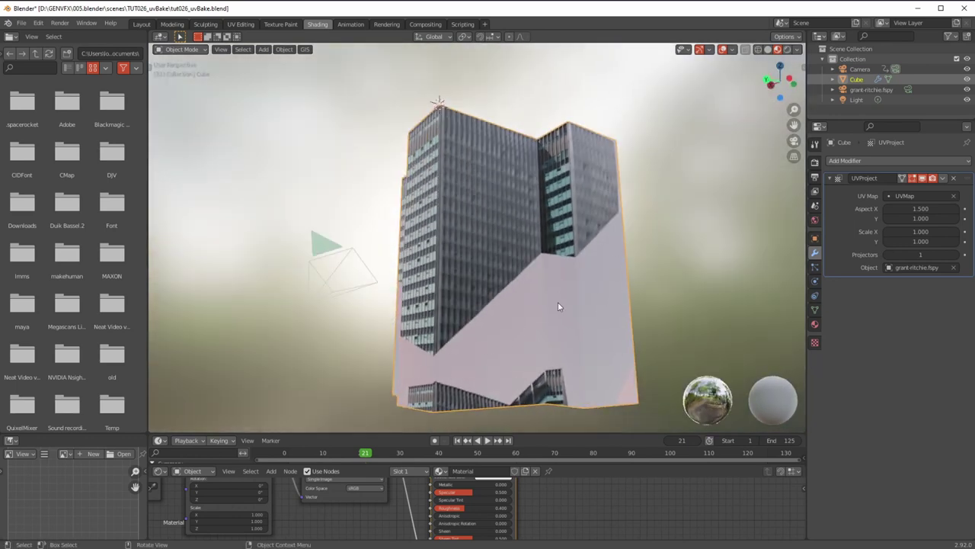
{"action": "middle_click_drag", "start_coordinate": [481, 342], "coordinate": [481, 353]}
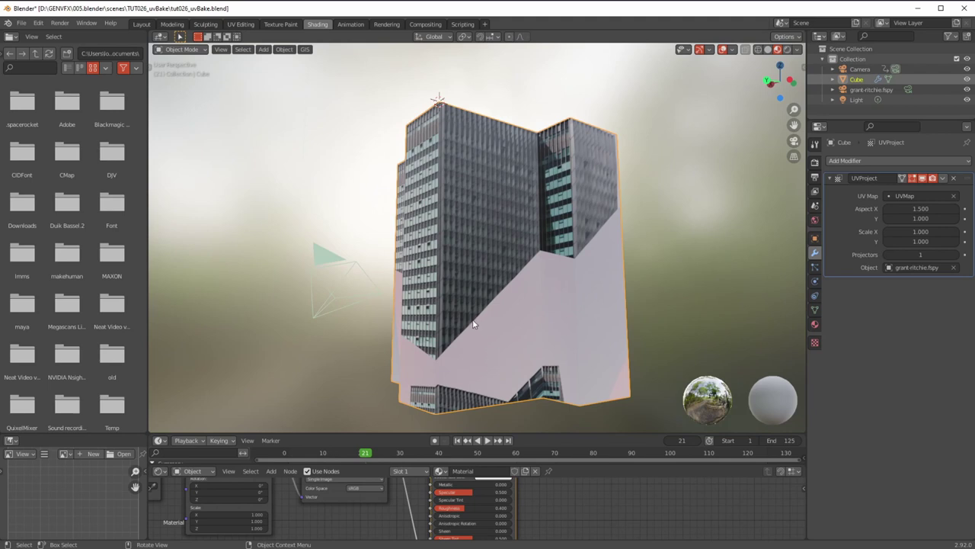
{"action": "middle_click_drag", "start_coordinate": [461, 310], "coordinate": [479, 317]}
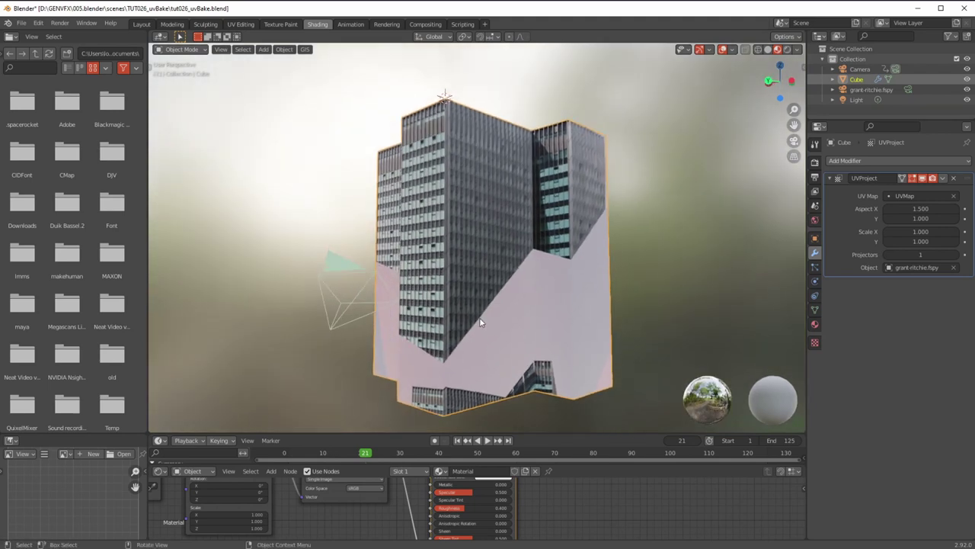
{"action": "middle_click_drag", "start_coordinate": [411, 270], "coordinate": [668, 124]}
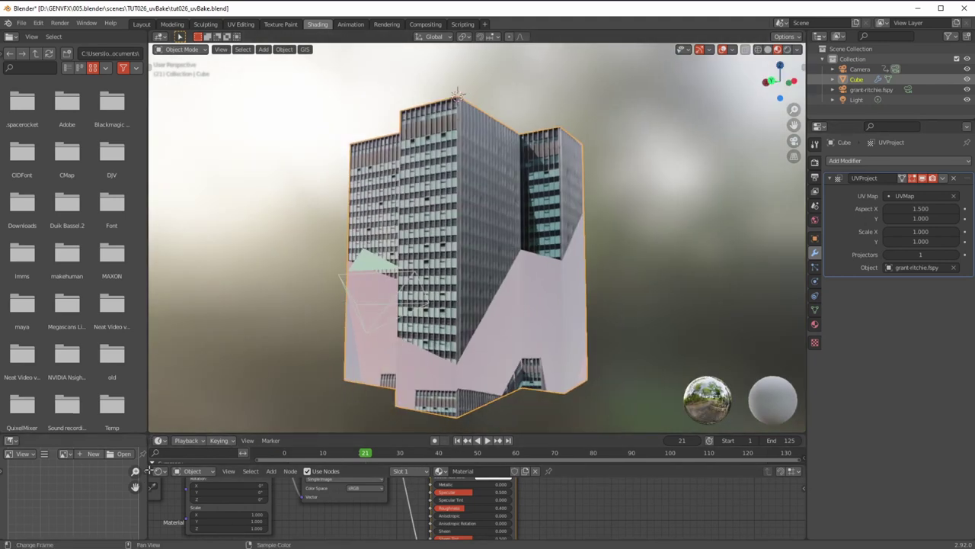
Step: Remove the timeline and enlarge the shader editor to show the building material's node tree
{"action": "left_click_drag", "start_coordinate": [147, 435], "coordinate": [175, 457]}
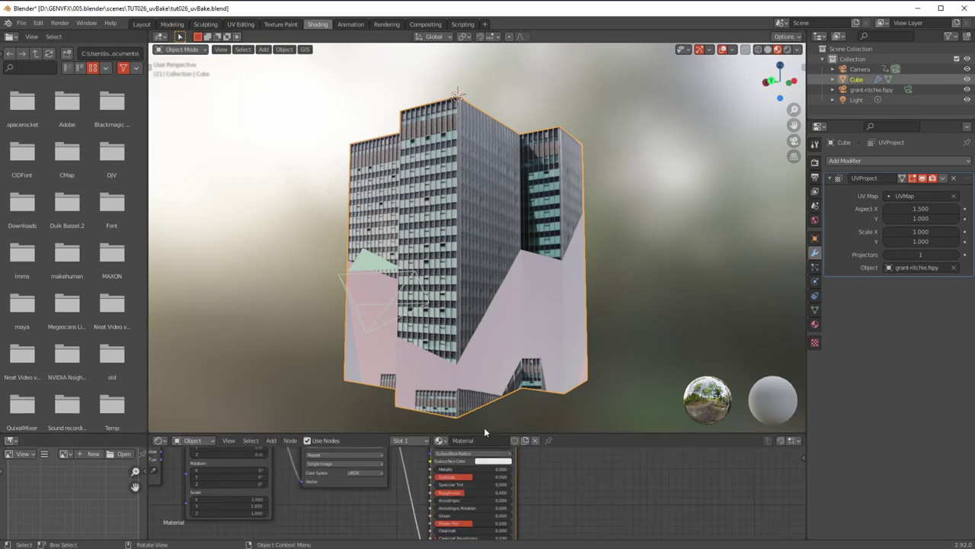
{"action": "left_click_drag", "start_coordinate": [567, 433], "coordinate": [551, 276]}
{"action": "middle_click_drag", "start_coordinate": [442, 421], "coordinate": [553, 421]}
{"action": "scroll", "coordinate": [553, 420], "scroll_direction": "up", "scroll_amount": 2}
{"action": "scroll", "coordinate": [421, 352], "scroll_direction": "up", "scroll_amount": 3}
Step: Zoom in close on the Image Texture node holding the building photo
{"action": "middle_click_drag", "start_coordinate": [384, 381], "coordinate": [460, 418]}
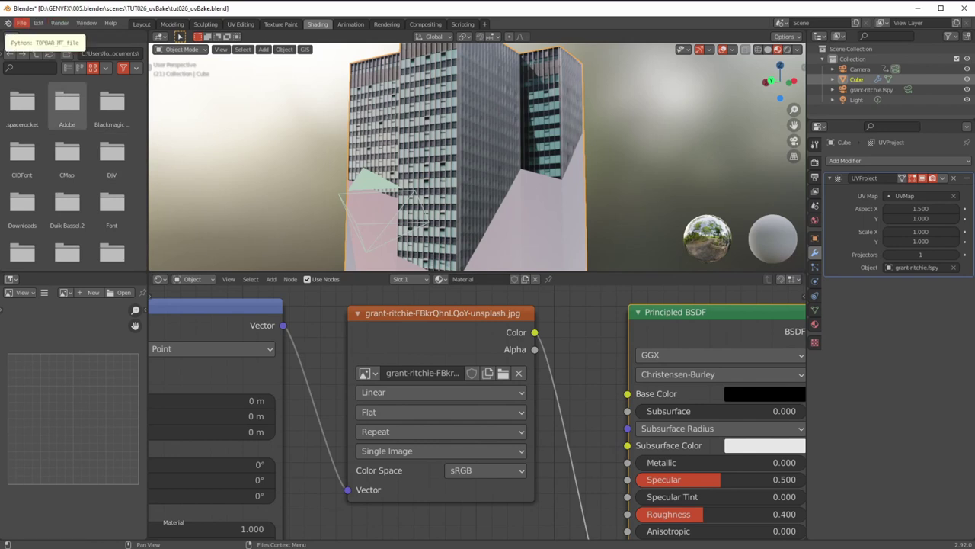
Step: Switch to the building photo's Unsplash page in the web browser
{"action": "key", "text": "alt+Tab"}
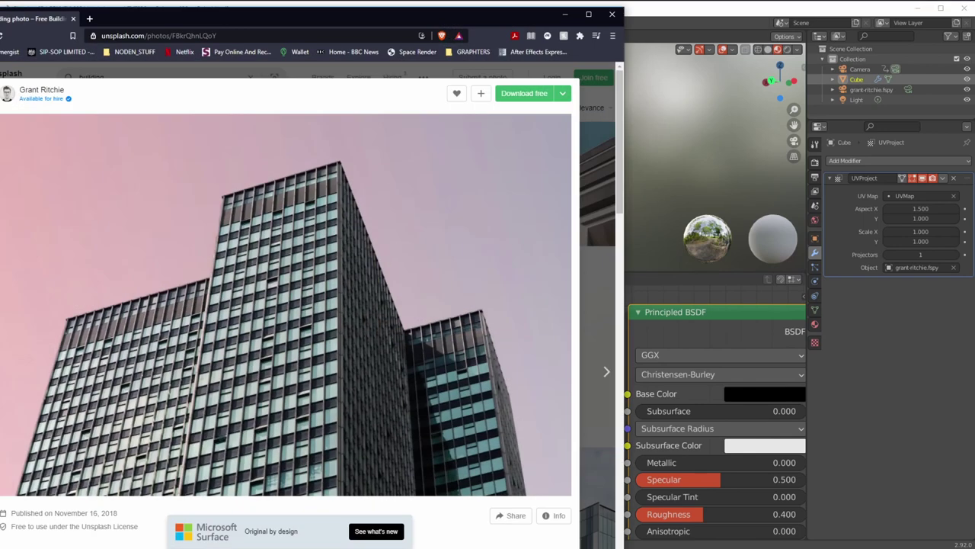
{"action": "left_click_drag", "start_coordinate": [480, 20], "coordinate": [634, 23]}
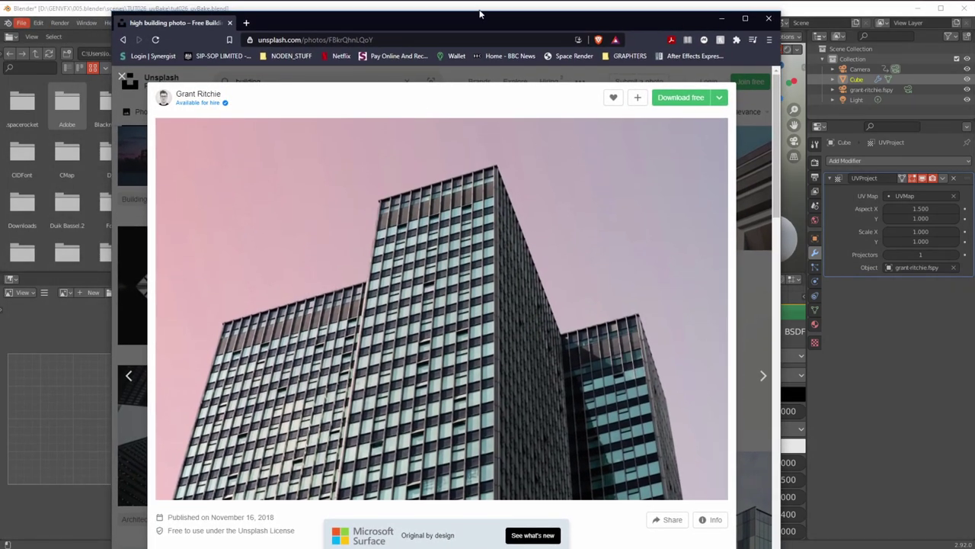
{"action": "left_click_drag", "start_coordinate": [480, 13], "coordinate": [505, 22]}
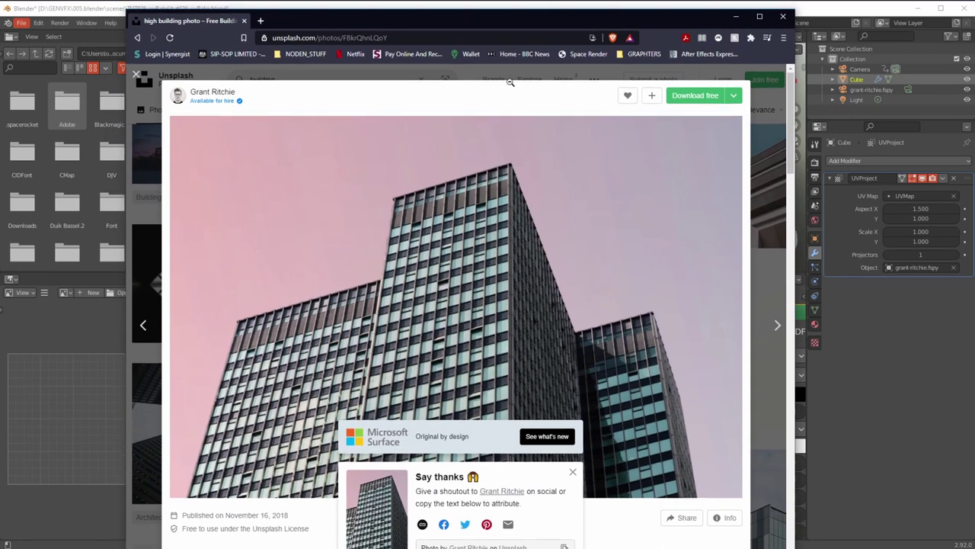
{"action": "left_click", "coordinate": [737, 19]}
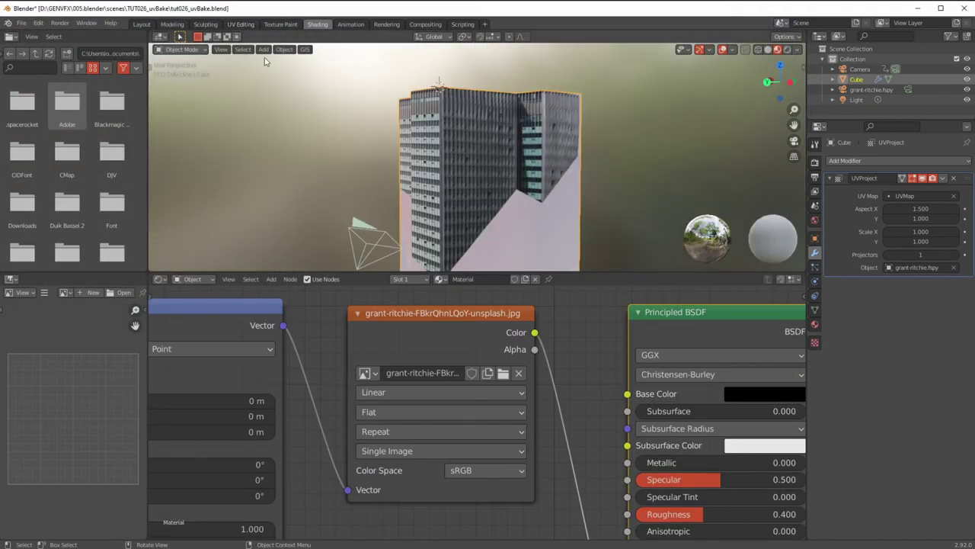
Step: Switch to the UV Editing workspace and bring the building mesh into view
{"action": "left_click", "coordinate": [239, 24]}
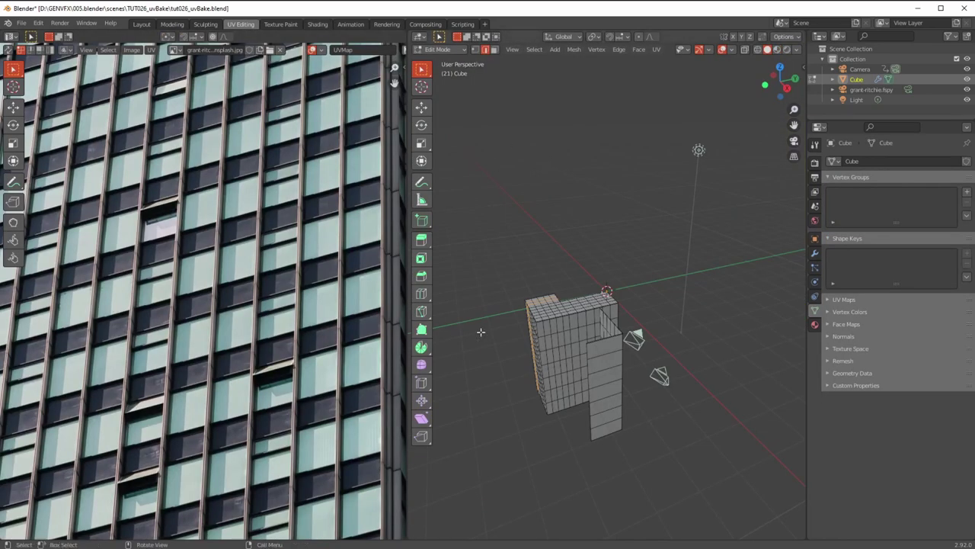
{"action": "scroll", "coordinate": [249, 312], "scroll_direction": "down", "scroll_amount": 5}
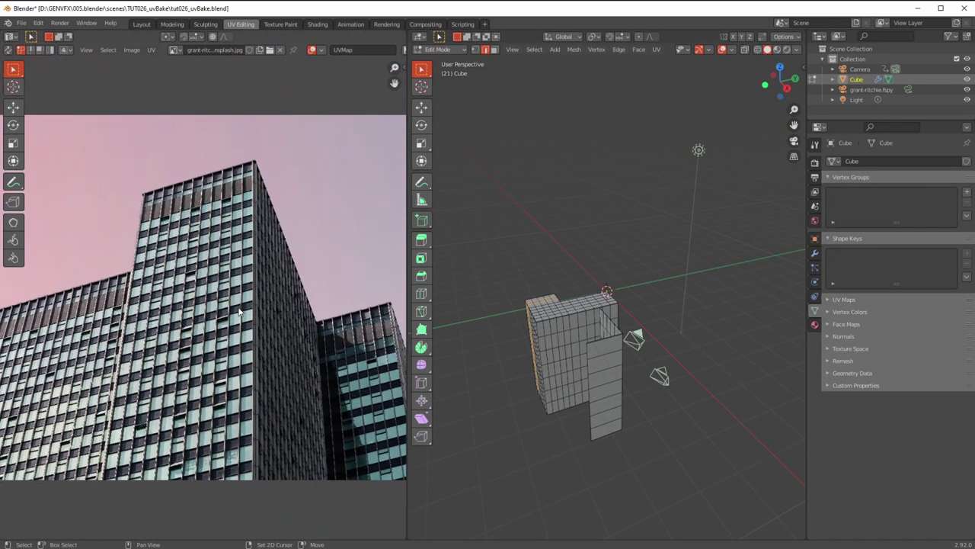
{"action": "middle_click_drag", "start_coordinate": [579, 351], "coordinate": [510, 233]}
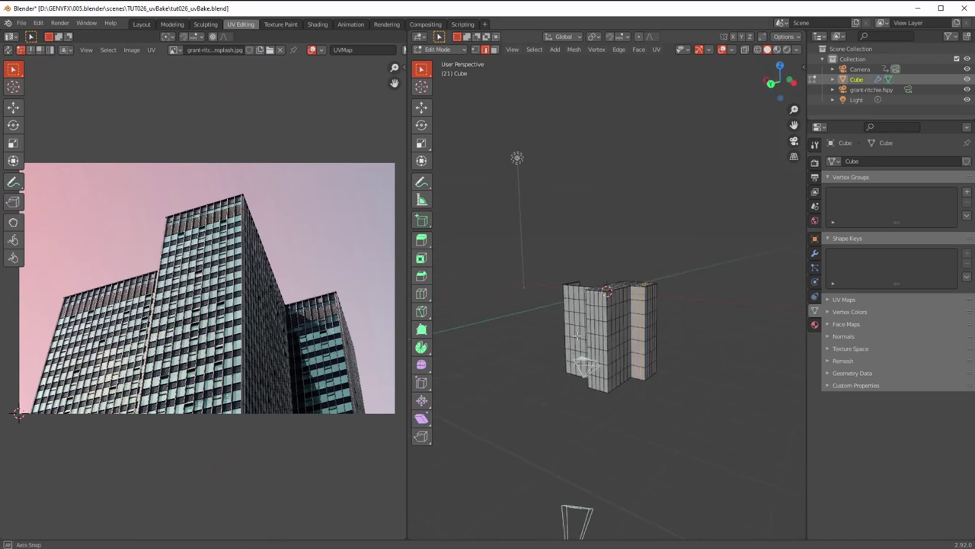
{"action": "scroll", "coordinate": [588, 320], "scroll_direction": "up", "scroll_amount": 5}
{"action": "middle_click_drag", "start_coordinate": [588, 320], "coordinate": [583, 287]}
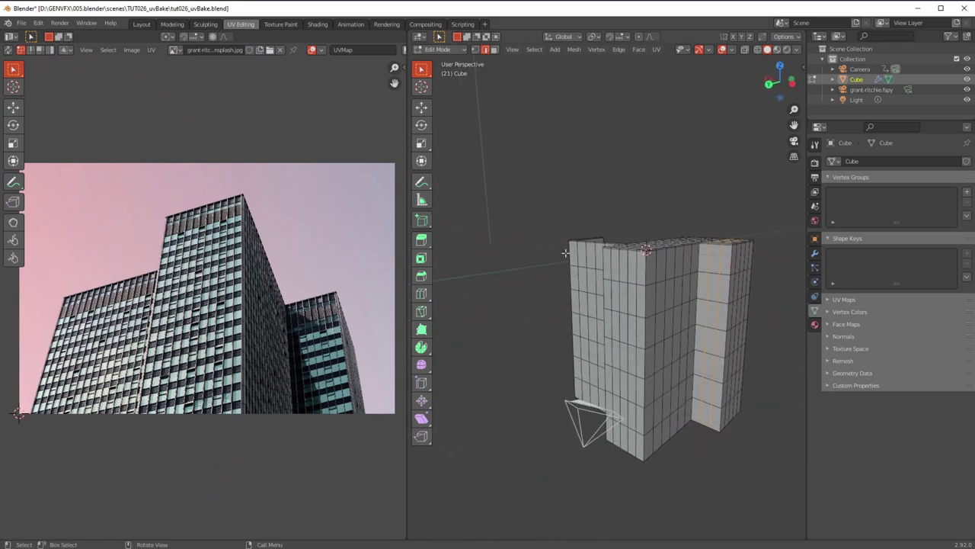
Step: Return the building to Object Mode and enable the Wireframe viewport overlay
{"action": "left_click", "coordinate": [437, 49]}
{"action": "left_click", "coordinate": [429, 65]}
{"action": "middle_click_drag", "start_coordinate": [568, 355], "coordinate": [613, 346]}
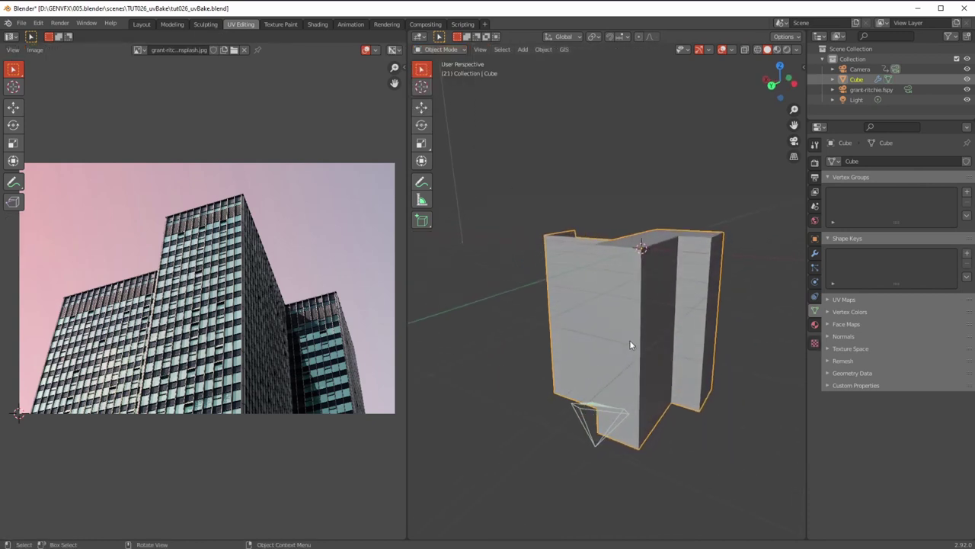
{"action": "left_click", "coordinate": [732, 49]}
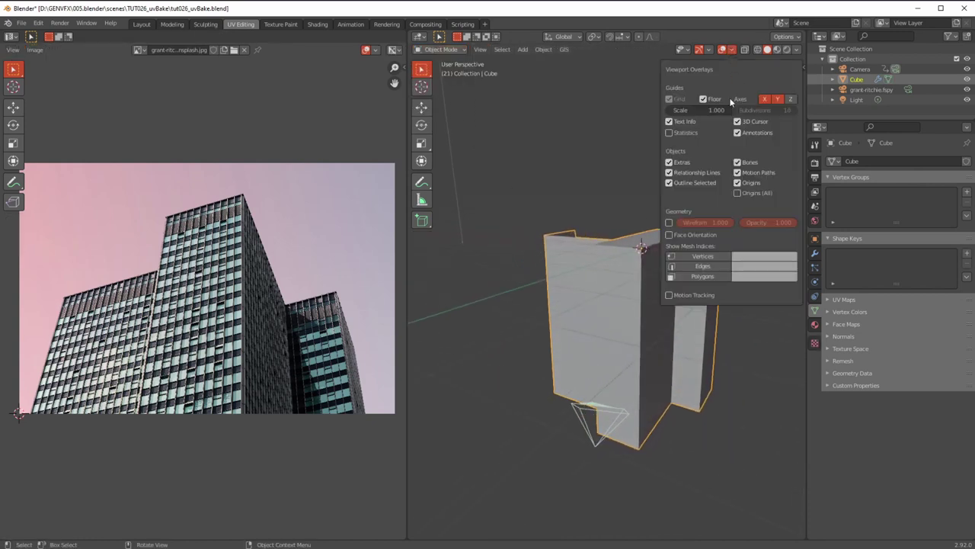
{"action": "left_click", "coordinate": [669, 222]}
{"action": "middle_click_drag", "start_coordinate": [560, 355], "coordinate": [566, 272]}
Step: Enter Edit Mode in face select and select all faces to reveal the UV layout
{"action": "left_click", "coordinate": [445, 49]}
{"action": "left_click", "coordinate": [442, 84]}
{"action": "key", "text": "3"}
{"action": "key", "text": "a"}
{"action": "middle_click_drag", "start_coordinate": [507, 220], "coordinate": [542, 267]}
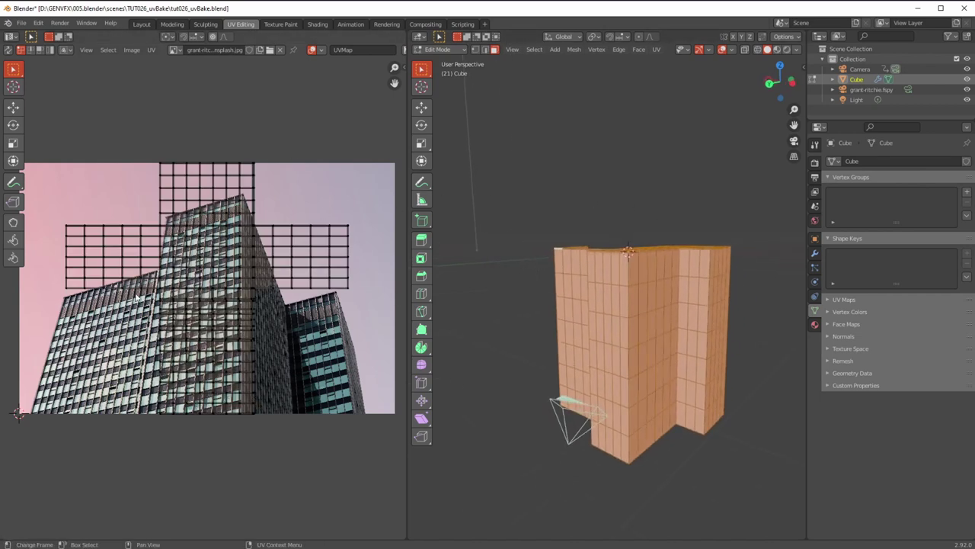
{"action": "middle_click_drag", "start_coordinate": [529, 322], "coordinate": [588, 349]}
{"action": "scroll", "coordinate": [591, 320], "scroll_direction": "up", "scroll_amount": 3}
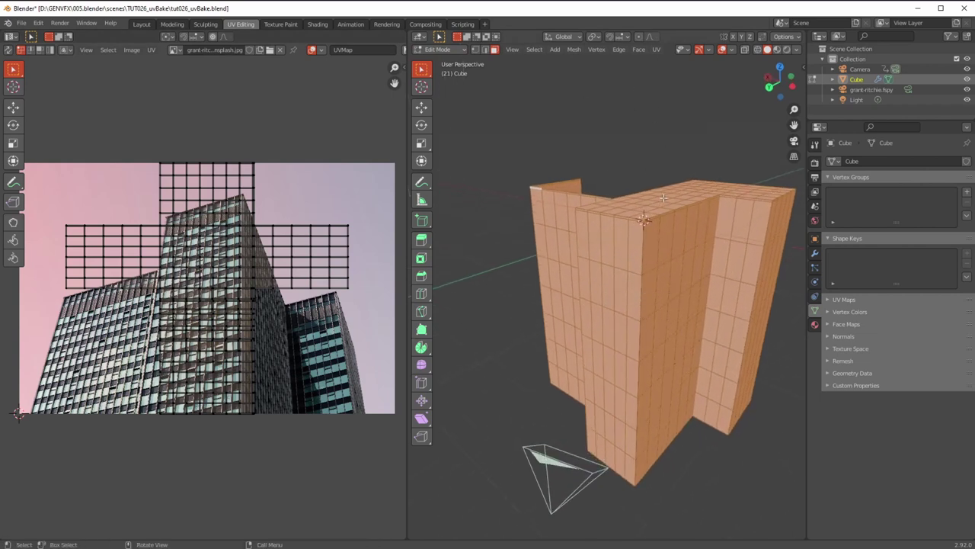
{"action": "middle_click_drag", "start_coordinate": [592, 316], "coordinate": [626, 310]}
{"action": "middle_click_drag", "start_coordinate": [603, 276], "coordinate": [563, 130]}
Step: Deselect the mesh, then select the front corner, top front and back wing edge loops
{"action": "left_click", "coordinate": [620, 51]}
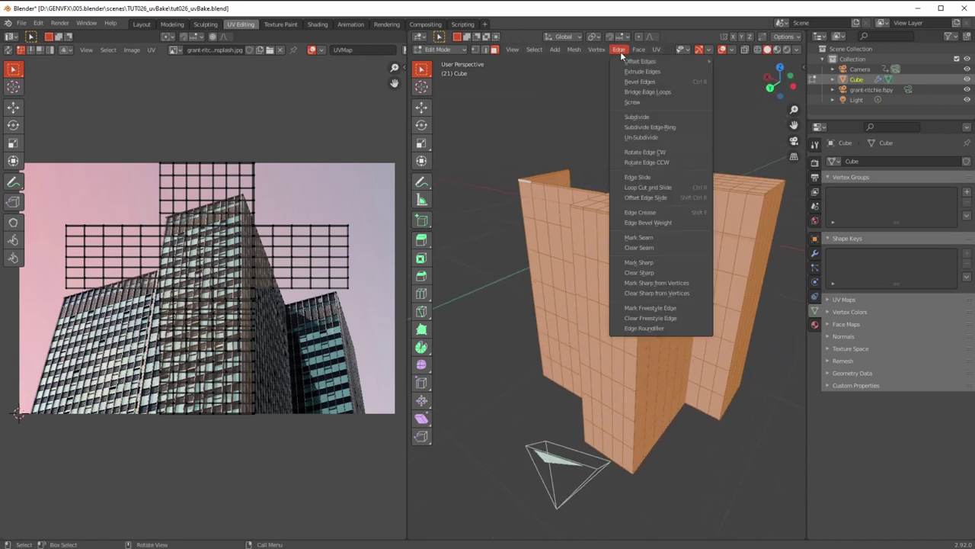
{"action": "key", "text": "alt+a"}
{"action": "scroll", "coordinate": [609, 213], "scroll_direction": "up", "scroll_amount": 3}
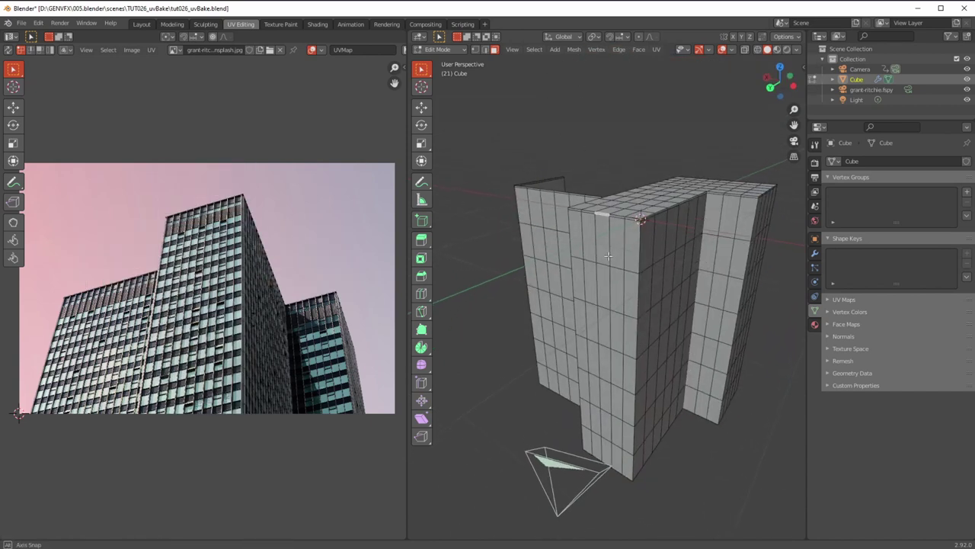
{"action": "middle_click_drag", "start_coordinate": [569, 198], "coordinate": [667, 244]}
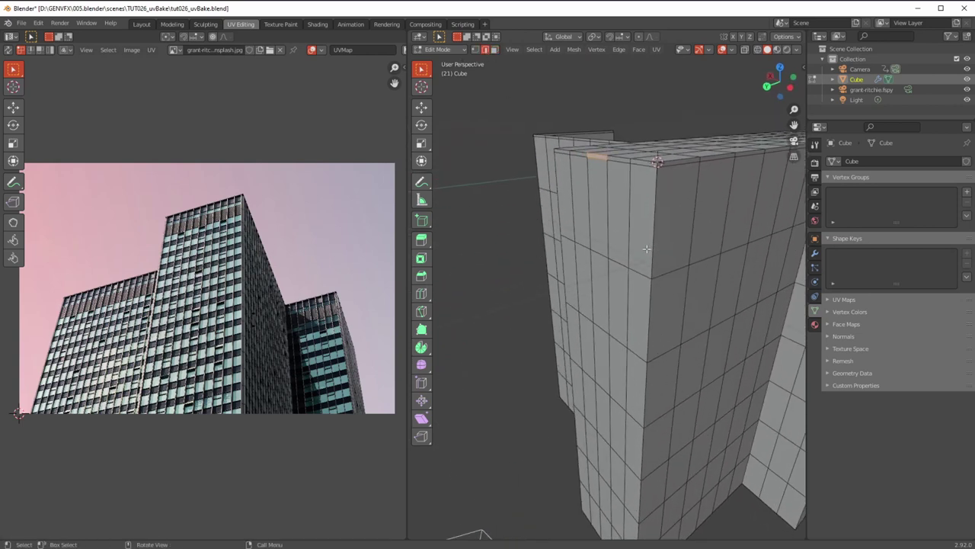
{"action": "left_click", "coordinate": [651, 248], "text": "alt"}
{"action": "middle_click_drag", "start_coordinate": [577, 255], "coordinate": [615, 269]}
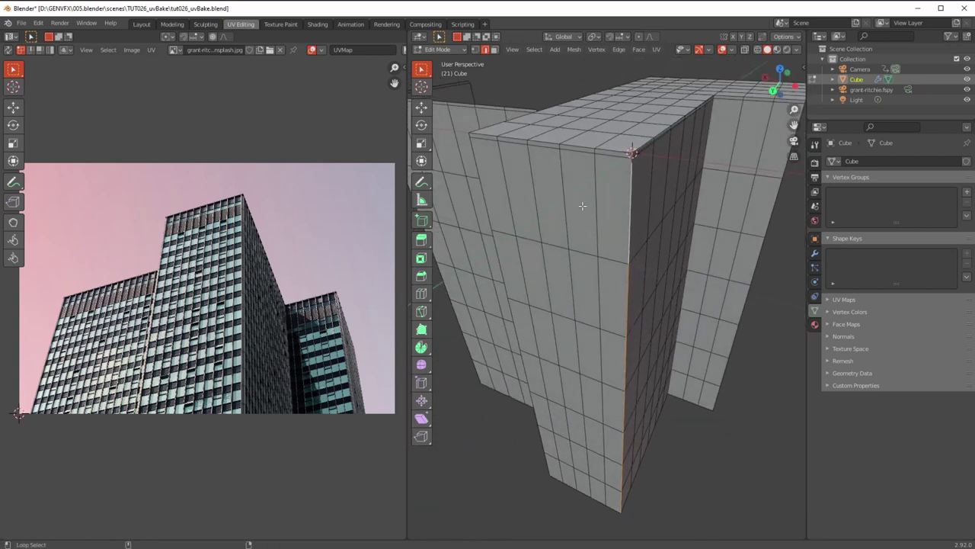
{"action": "left_click", "coordinate": [630, 151], "text": "alt+shift"}
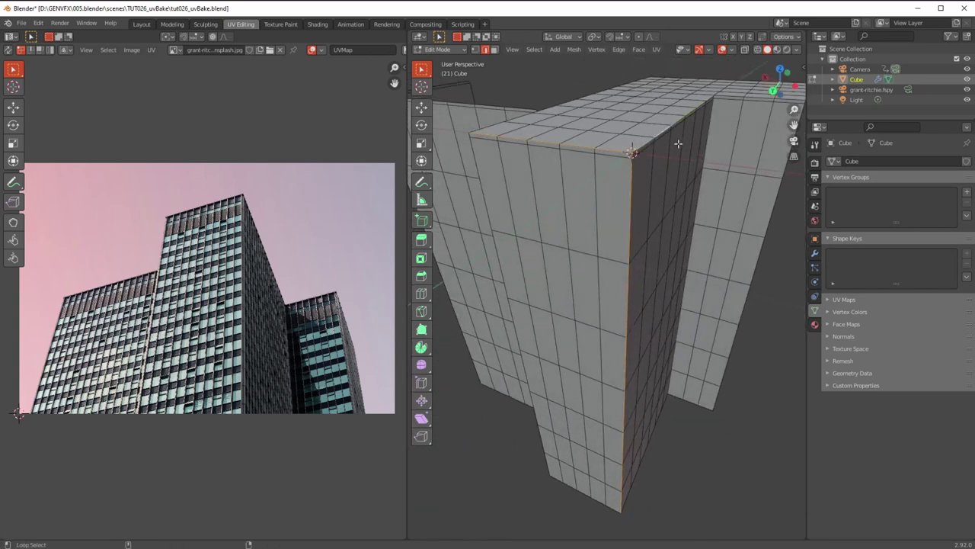
{"action": "left_click", "coordinate": [712, 117], "text": "alt+shift"}
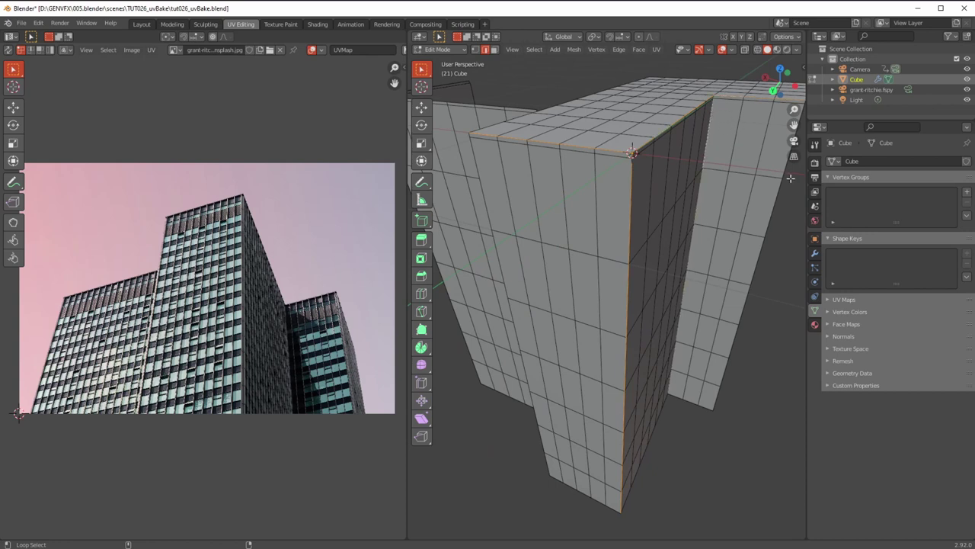
{"action": "left_click", "coordinate": [780, 182], "text": "alt+shift"}
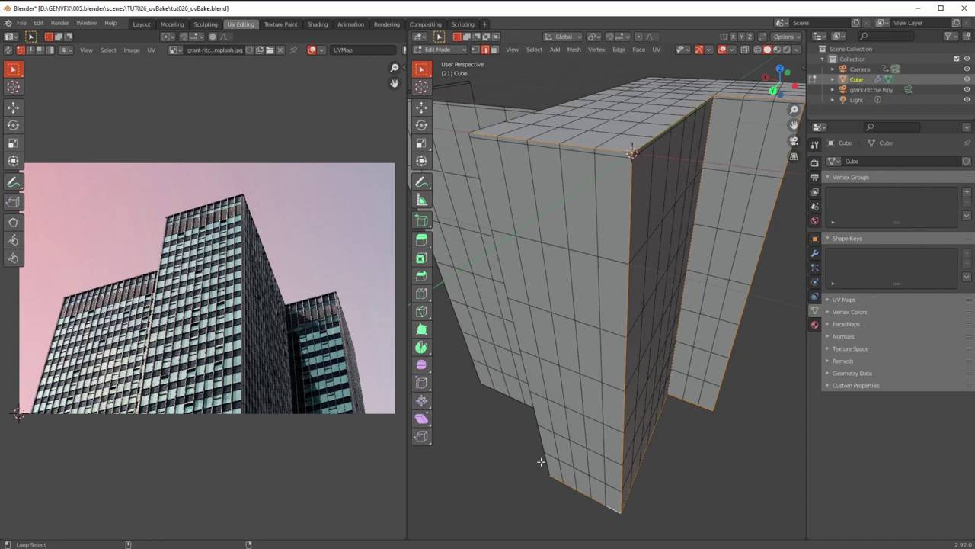
Step: Add the left face and left outer corner loops, correcting the corner loop selection
{"action": "scroll", "coordinate": [527, 384], "scroll_direction": "up", "scroll_amount": 5}
{"action": "middle_click_drag", "start_coordinate": [487, 401], "coordinate": [564, 152]}
{"action": "scroll", "coordinate": [526, 388], "scroll_direction": "down", "scroll_amount": 3}
{"action": "scroll", "coordinate": [555, 373], "scroll_direction": "down", "scroll_amount": 2}
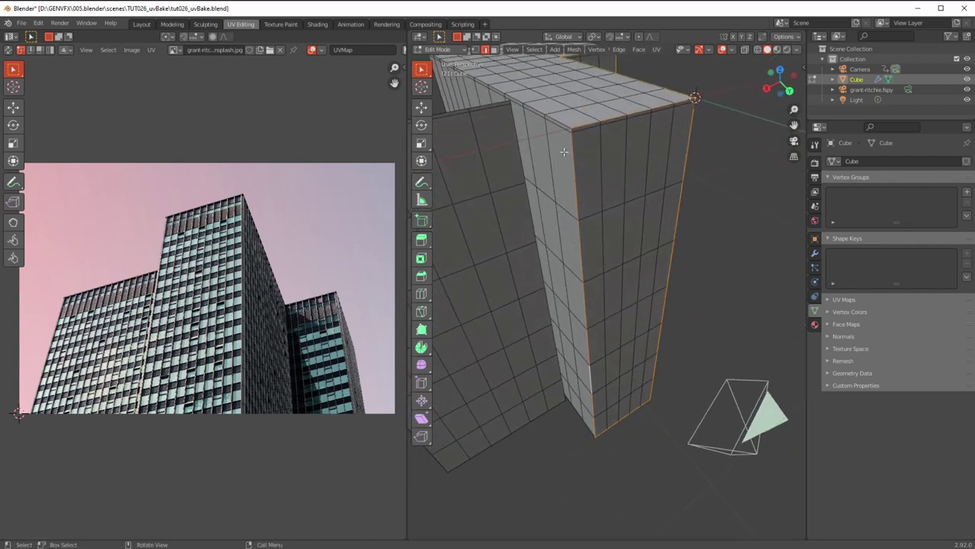
{"action": "left_click", "coordinate": [518, 134], "text": "alt+shift"}
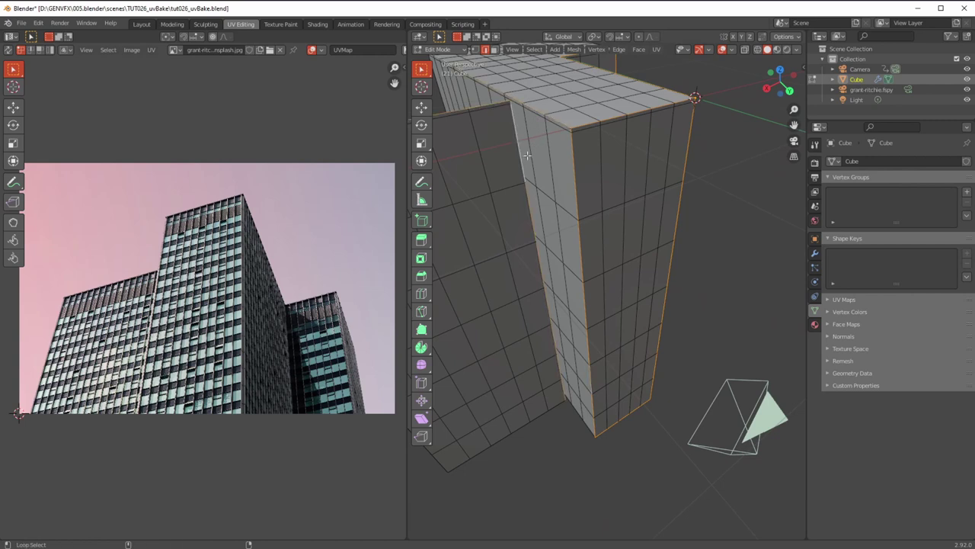
{"action": "middle_click_drag", "start_coordinate": [531, 385], "coordinate": [563, 283]}
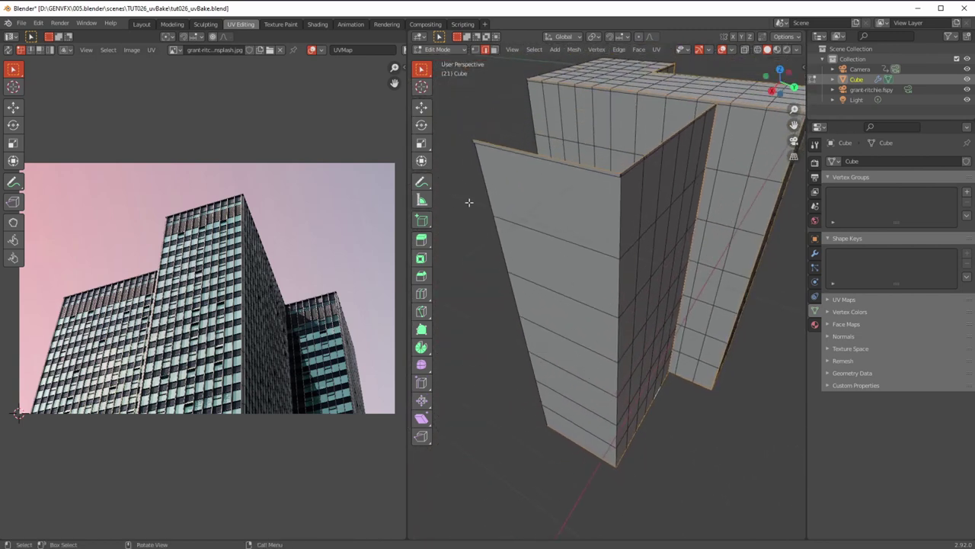
{"action": "left_click", "coordinate": [621, 208], "text": "alt+shift"}
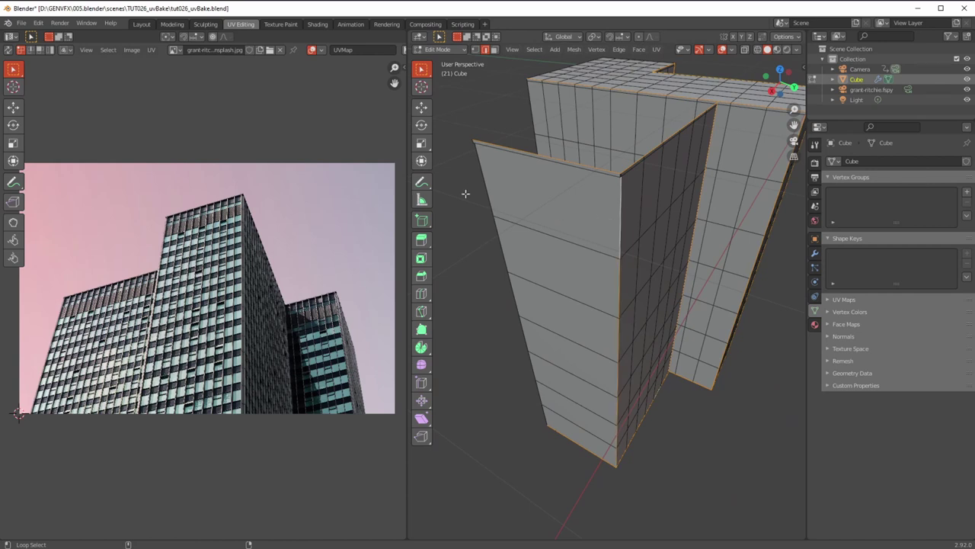
{"action": "left_click", "coordinate": [484, 180], "text": "alt+shift"}
{"action": "middle_click_drag", "start_coordinate": [500, 206], "coordinate": [571, 211]}
{"action": "scroll", "coordinate": [610, 305], "scroll_direction": "up", "scroll_amount": 6}
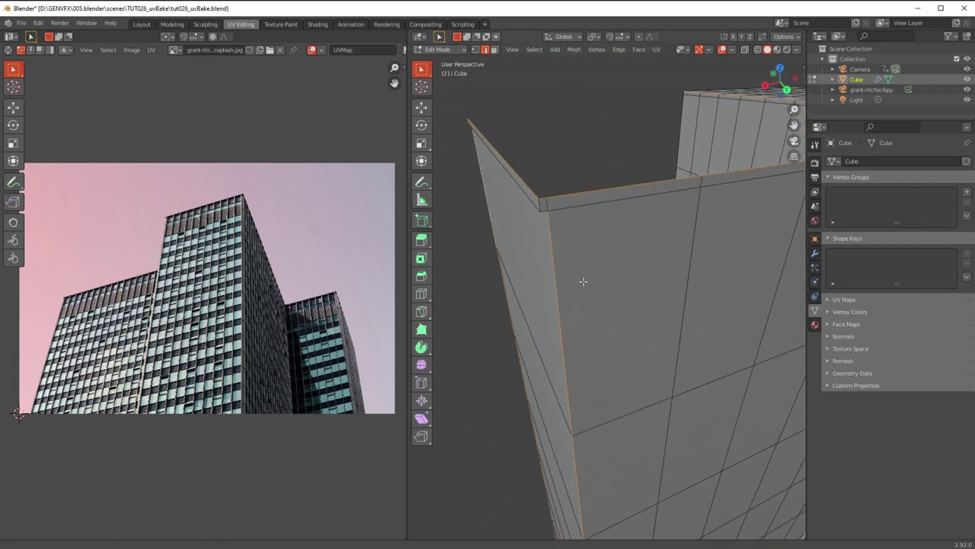
{"action": "left_click", "coordinate": [517, 181], "text": "alt"}
{"action": "left_click", "coordinate": [523, 190], "text": "alt"}
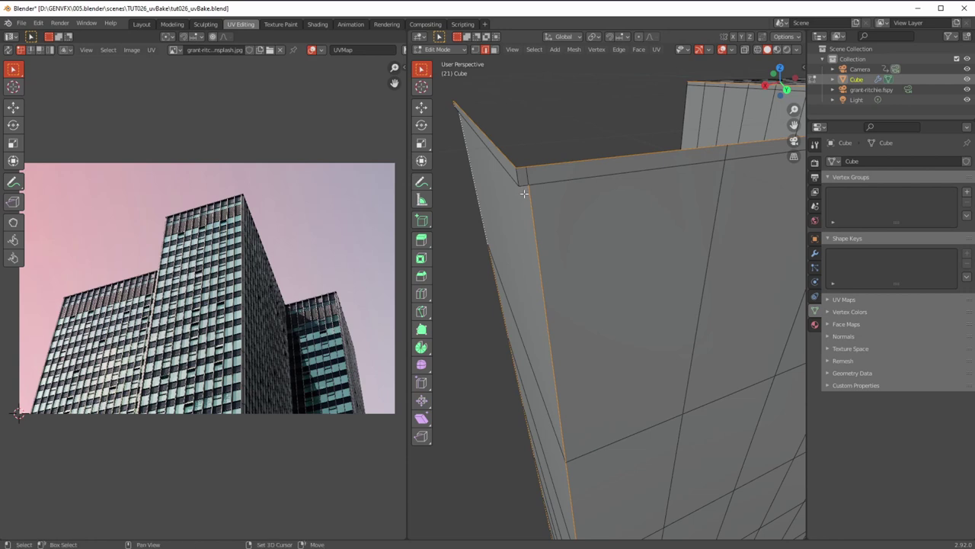
Step: Add the remaining vertical corner edge loops and check the selection from all sides
{"action": "scroll", "coordinate": [512, 251], "scroll_direction": "down", "scroll_amount": 6}
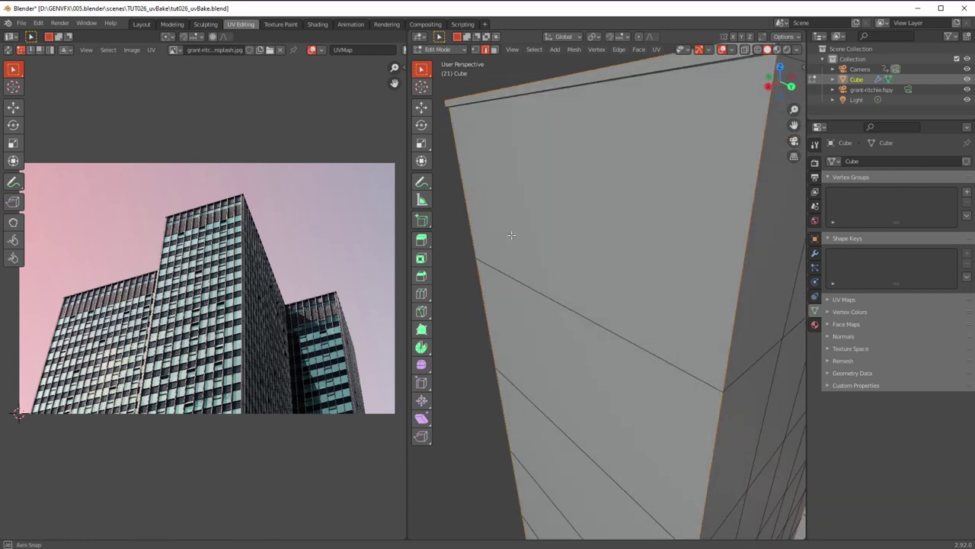
{"action": "middle_click_drag", "start_coordinate": [512, 251], "coordinate": [626, 320]}
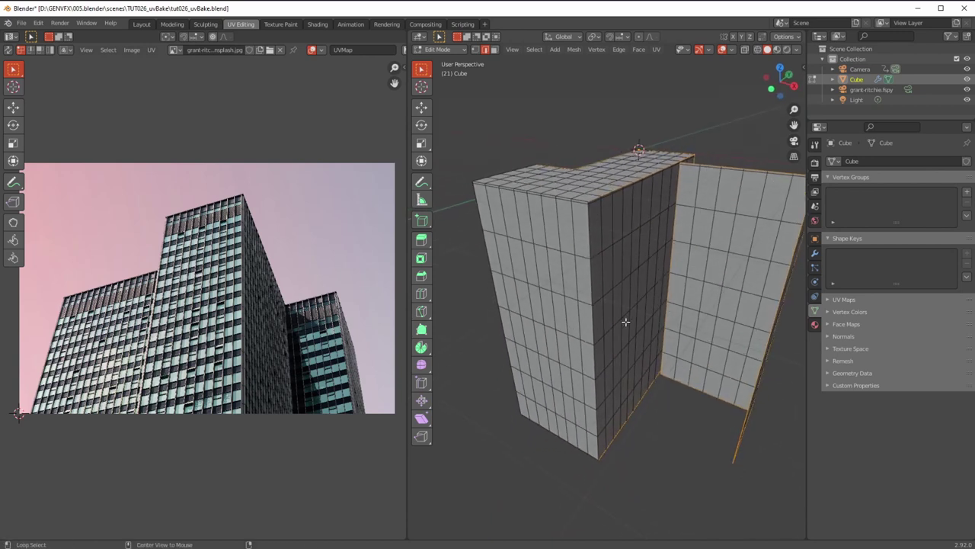
{"action": "left_click", "coordinate": [589, 222], "text": "alt+shift"}
{"action": "middle_click_drag", "start_coordinate": [562, 440], "coordinate": [609, 454]}
{"action": "middle_click_drag", "start_coordinate": [515, 240], "coordinate": [516, 224]}
{"action": "left_click", "coordinate": [561, 311], "text": "alt+shift"}
{"action": "middle_click_drag", "start_coordinate": [566, 338], "coordinate": [576, 201]}
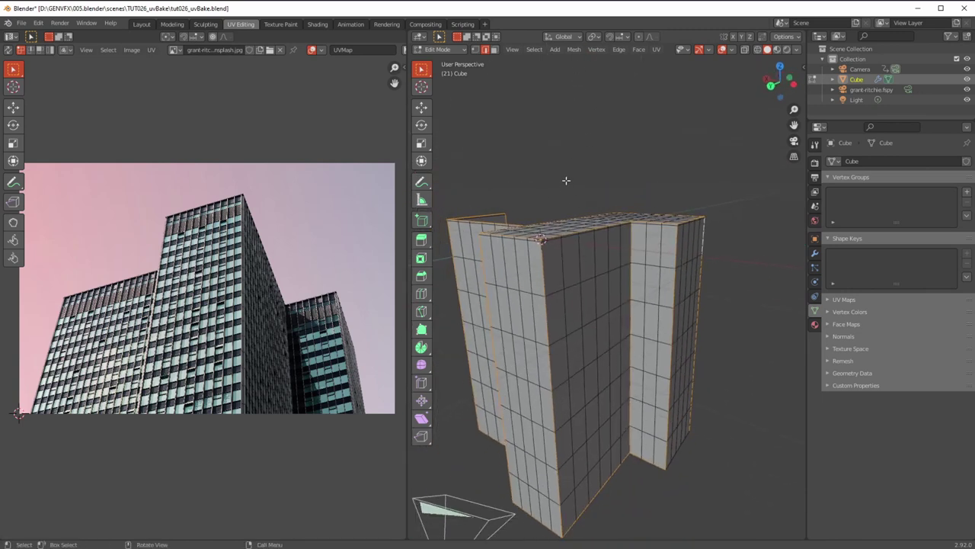
Step: Mark the selected corner edge loops as UV seams, then deselect them
{"action": "right_click", "coordinate": [565, 181]}
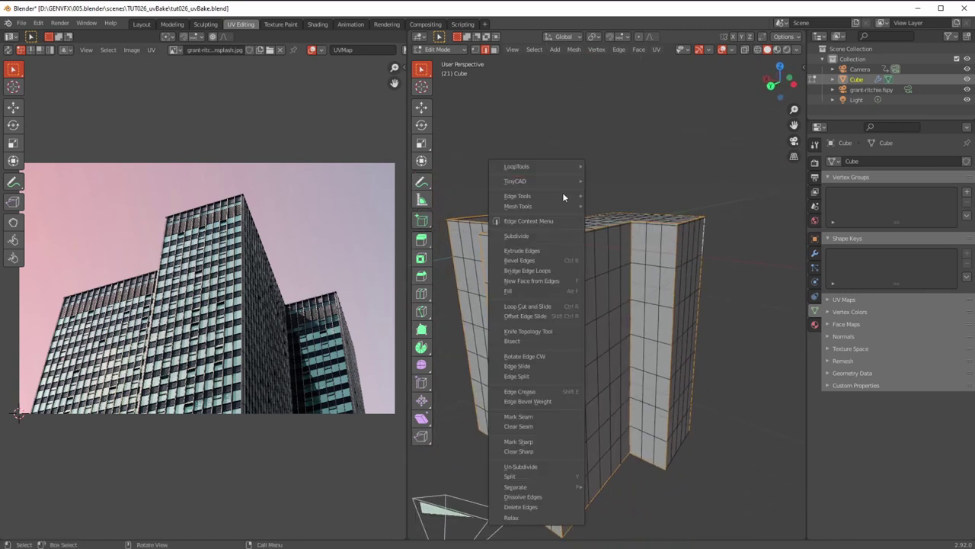
{"action": "left_click", "coordinate": [520, 416]}
{"action": "middle_click_drag", "start_coordinate": [529, 416], "coordinate": [682, 493]}
{"action": "left_click", "coordinate": [681, 474]}
Step: Mark the shortest edge path along the building's bottom as a UV seam
{"action": "left_click", "coordinate": [637, 491], "text": "ctrl"}
{"action": "right_click", "coordinate": [720, 489]}
{"action": "left_click", "coordinate": [689, 437]}
{"action": "middle_click_drag", "start_coordinate": [600, 348], "coordinate": [560, 390]}
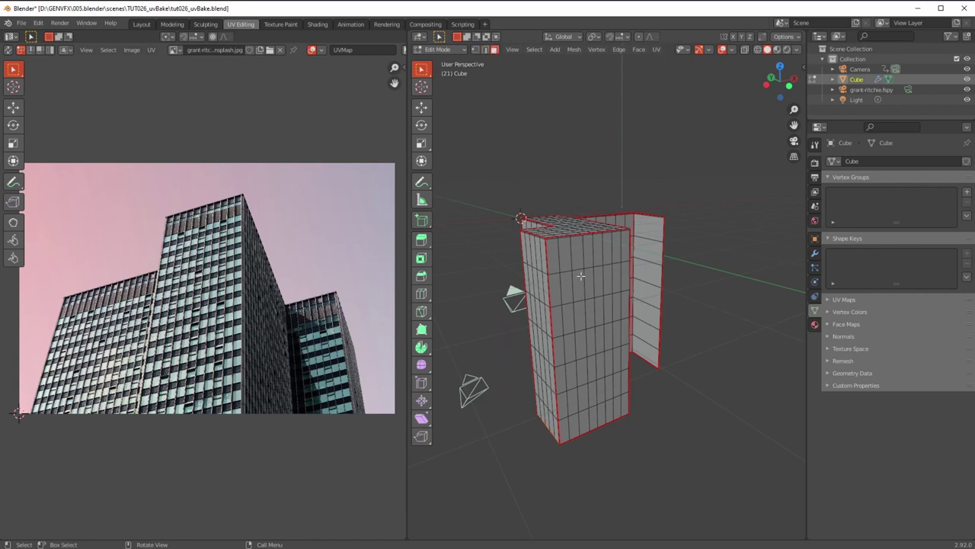
Step: Select the whole building mesh ready for UV unwrapping
{"action": "left_click", "coordinate": [581, 275]}
{"action": "key", "text": "a"}
{"action": "left_click", "coordinate": [655, 50]}
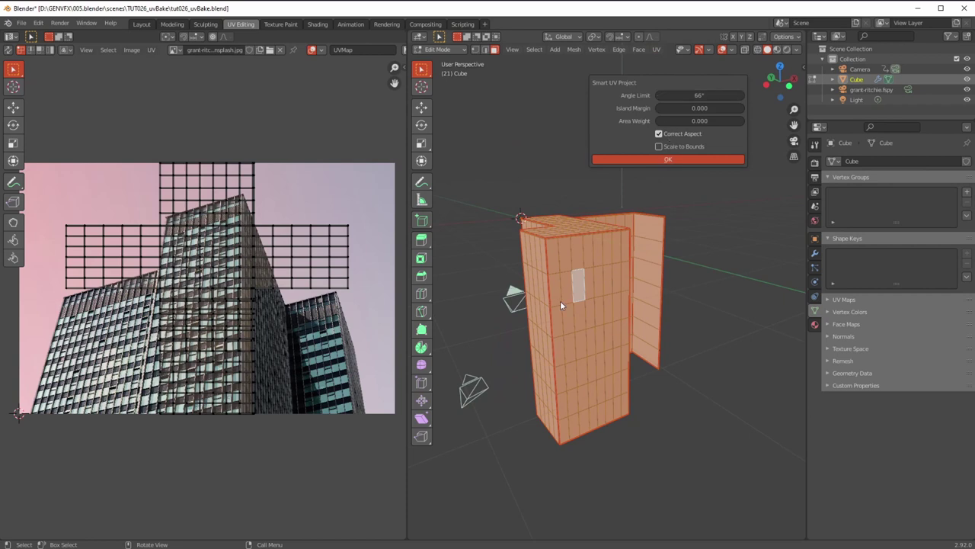
Step: Apply Smart UV Project to unwrap the whole building mesh
{"action": "left_click", "coordinate": [664, 159]}
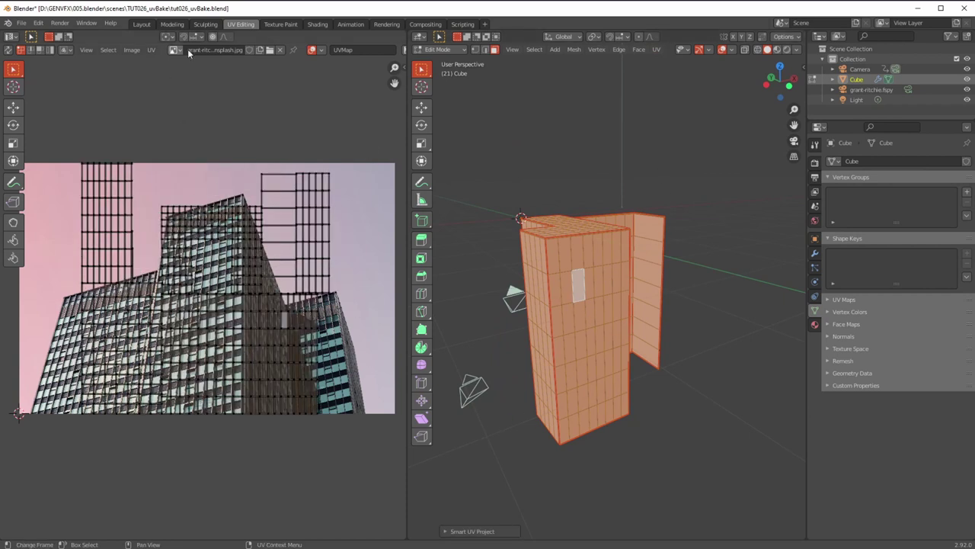
{"action": "left_click", "coordinate": [352, 51]}
{"action": "left_click", "coordinate": [342, 65]}
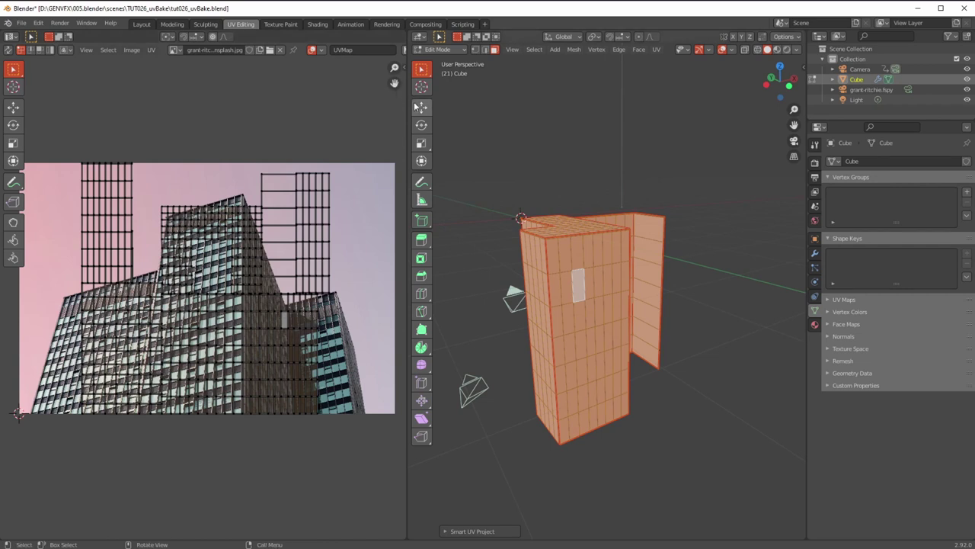
Step: Show the mesh's UV Maps panel and add a second map, UVMap.001
{"action": "left_click", "coordinate": [827, 300]}
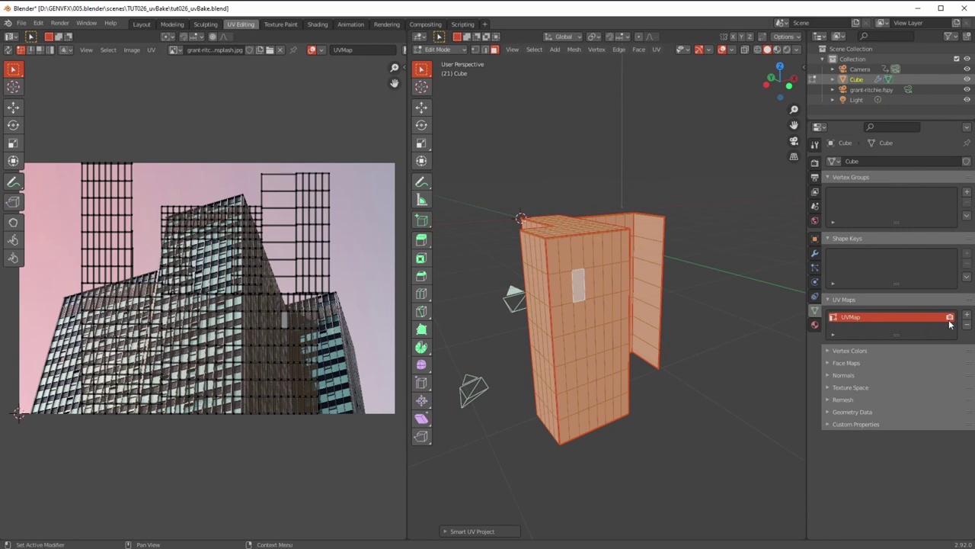
{"action": "middle_click_drag", "start_coordinate": [633, 244], "coordinate": [683, 178]}
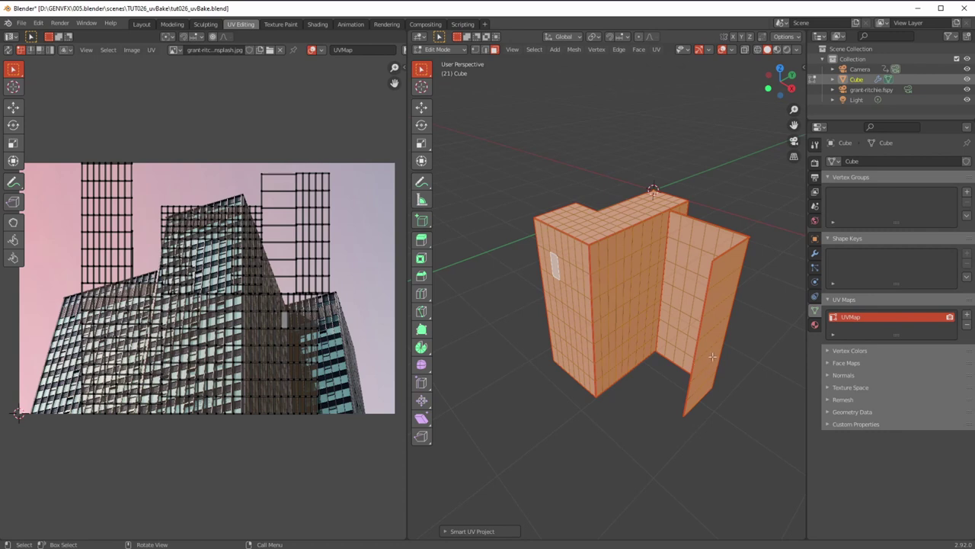
{"action": "middle_click_drag", "start_coordinate": [729, 336], "coordinate": [548, 358]}
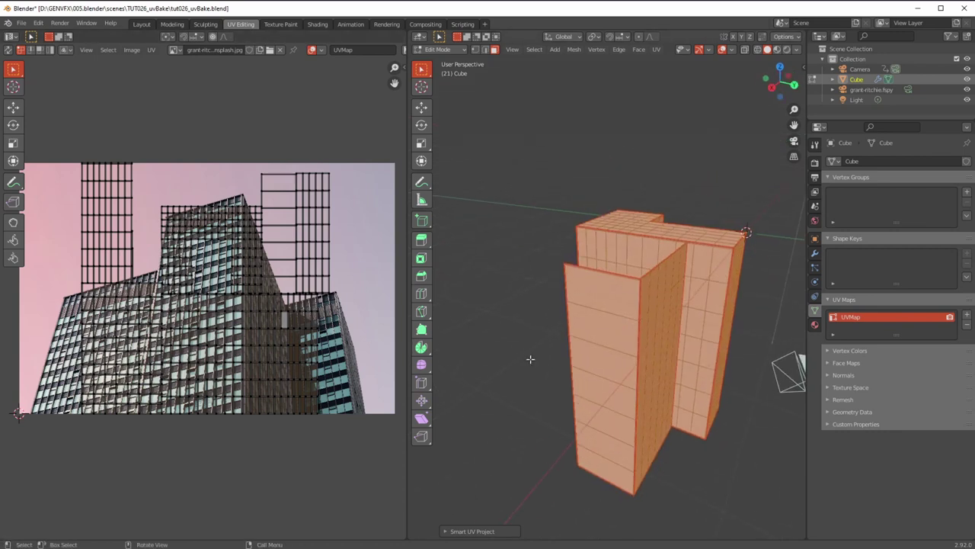
{"action": "middle_click_drag", "start_coordinate": [650, 323], "coordinate": [534, 327]}
{"action": "left_click", "coordinate": [967, 314]}
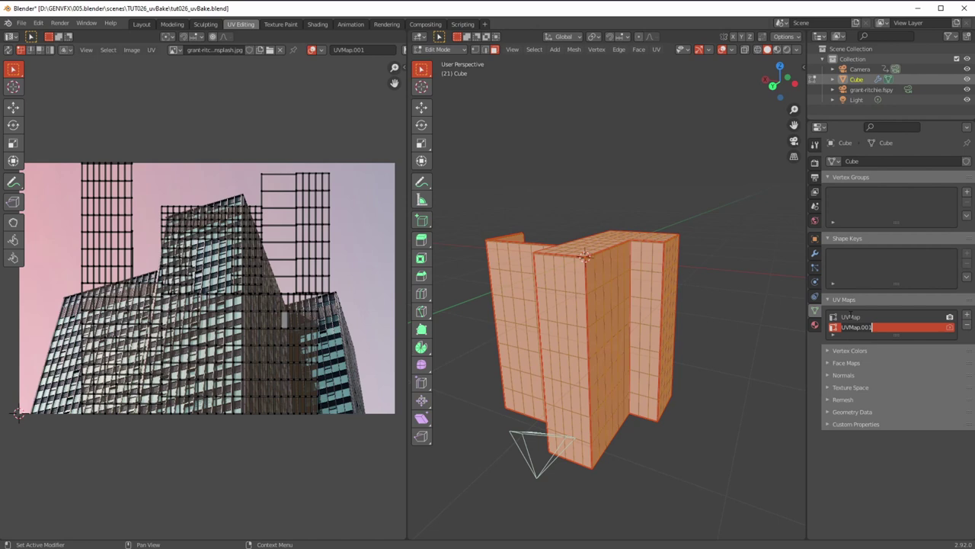
Step: Rename the new UV map to UVproject and make it the active and render map
{"action": "type", "text": "UVproject"}
{"action": "key", "text": "Return"}
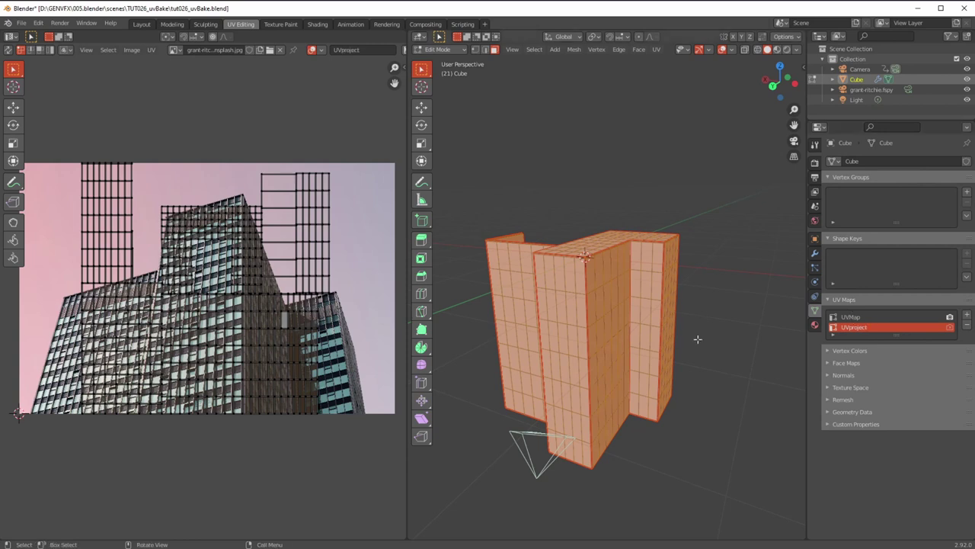
{"action": "left_click", "coordinate": [949, 327]}
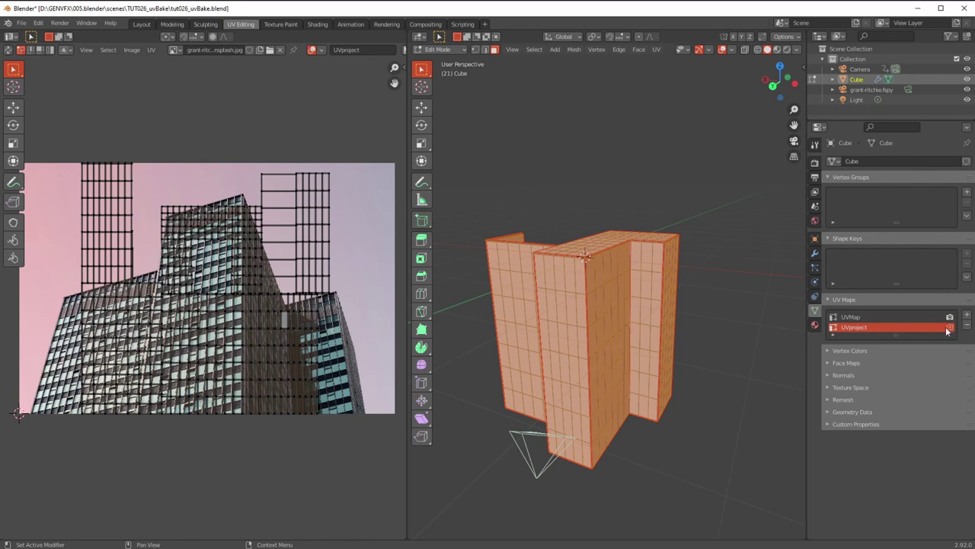
{"action": "left_click", "coordinate": [876, 316]}
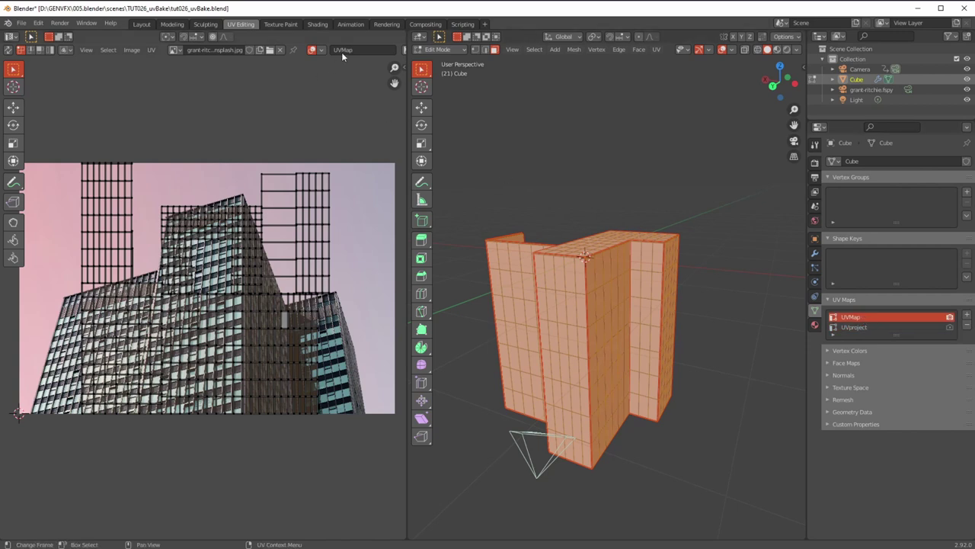
{"action": "left_click", "coordinate": [922, 326]}
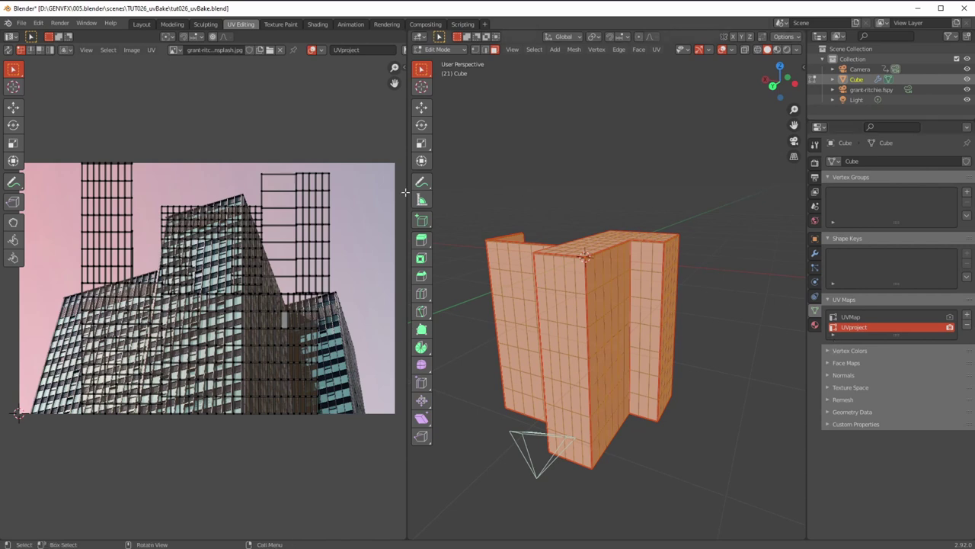
Step: Switch to the Shading workspace to view the building material's nodes
{"action": "middle_click_drag", "start_coordinate": [681, 290], "coordinate": [558, 313]}
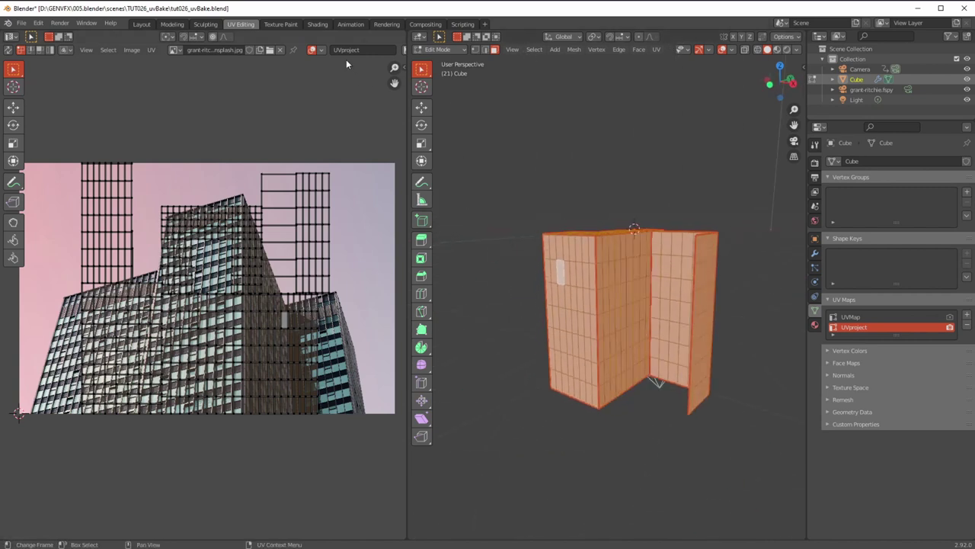
{"action": "left_click", "coordinate": [317, 24]}
{"action": "scroll", "coordinate": [558, 382], "scroll_direction": "down", "scroll_amount": 5}
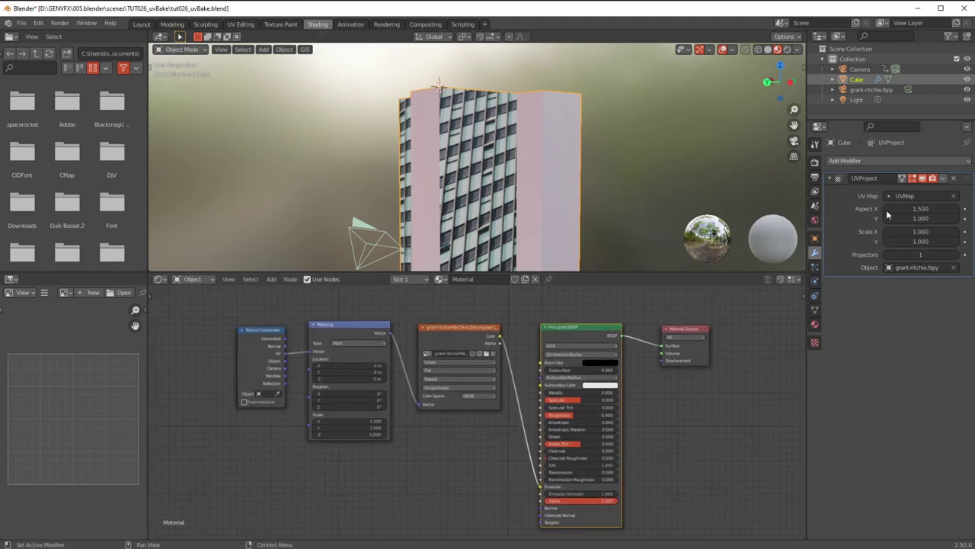
Step: Set the UV Project modifier's UV Map to UVproject, comparing it against UVMap
{"action": "left_click", "coordinate": [926, 196]}
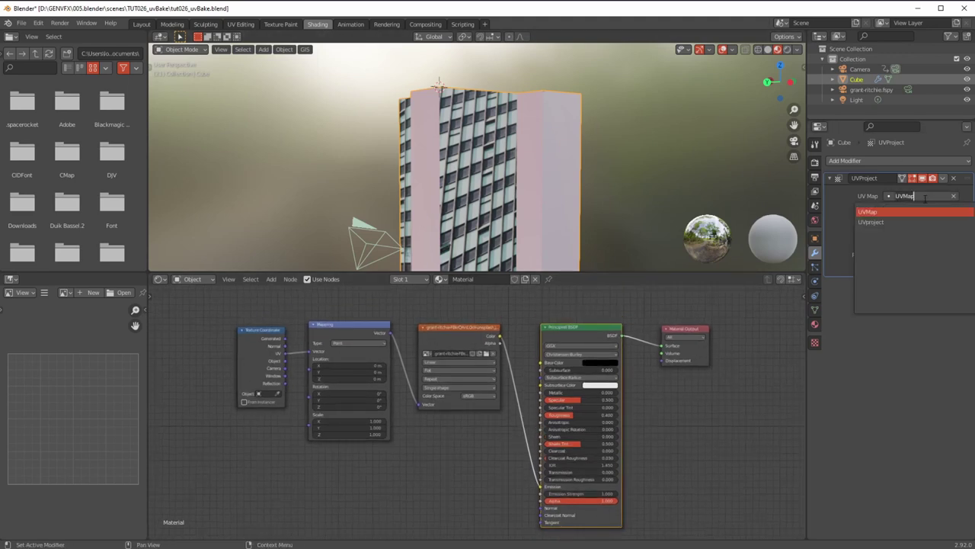
{"action": "left_click", "coordinate": [876, 222]}
{"action": "mouse_move", "coordinate": [487, 229]}
{"action": "middle_mouse_down"}
{"action": "mouse_move", "coordinate": [497, 220]}
{"action": "mouse_move", "coordinate": [494, 234]}
{"action": "middle_mouse_up"}
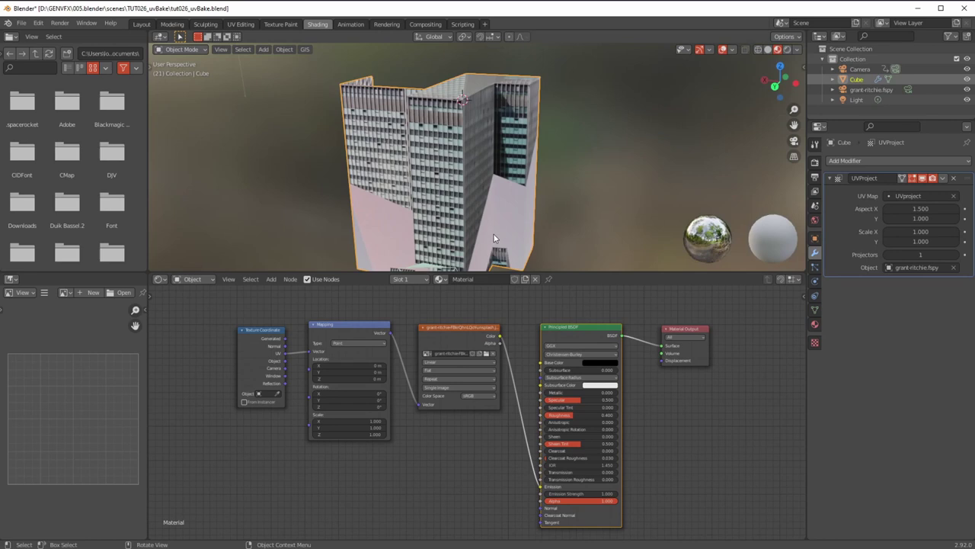
{"action": "left_click", "coordinate": [900, 197]}
{"action": "left_click", "coordinate": [876, 212]}
{"action": "middle_click_drag", "start_coordinate": [664, 211], "coordinate": [579, 171]}
{"action": "left_click", "coordinate": [903, 197]}
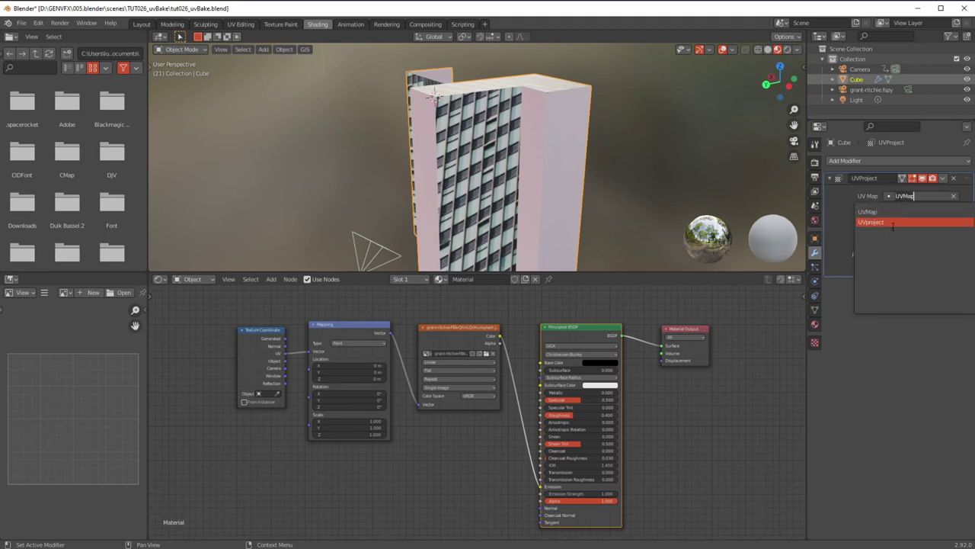
{"action": "left_click", "coordinate": [884, 222]}
{"action": "middle_click_drag", "start_coordinate": [481, 179], "coordinate": [436, 252]}
Step: Select the fSpy camera object
{"action": "scroll", "coordinate": [438, 221], "scroll_direction": "down", "scroll_amount": 3}
{"action": "left_click", "coordinate": [439, 253]}
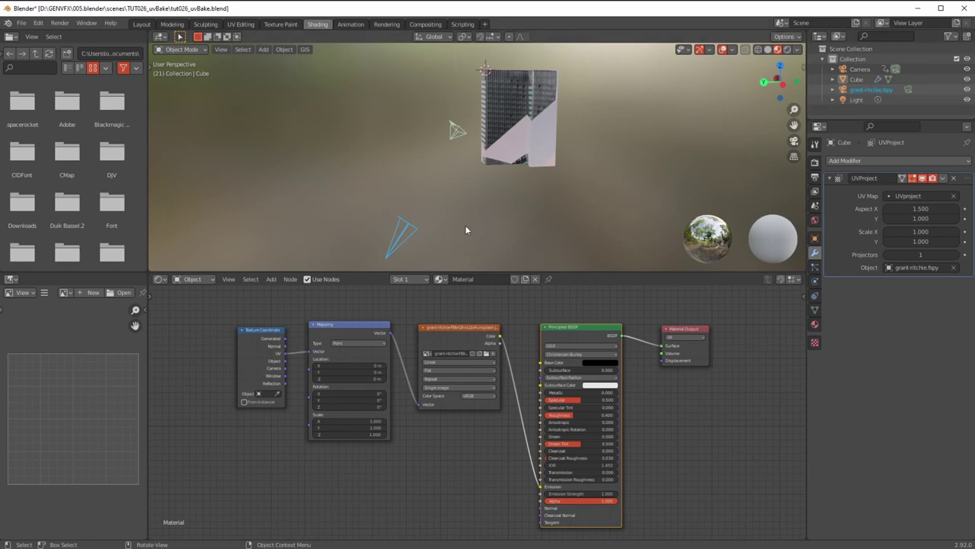
{"action": "scroll", "coordinate": [478, 226], "scroll_direction": "up", "scroll_amount": 6}
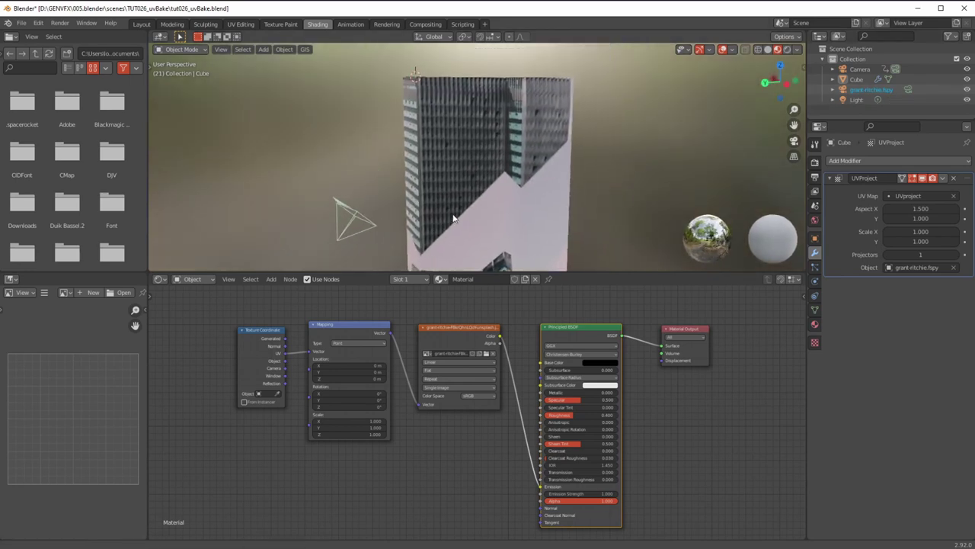
Step: Shift the Texture Coordinate, Mapping, Image Texture and Principled BSDF nodes left, repositioning Material Output
{"action": "left_click_drag", "start_coordinate": [608, 328], "coordinate": [584, 318]}
{"action": "left_click_drag", "start_coordinate": [280, 329], "coordinate": [253, 325]}
{"action": "left_click_drag", "start_coordinate": [351, 324], "coordinate": [317, 318]}
{"action": "left_click_drag", "start_coordinate": [457, 327], "coordinate": [405, 318]}
{"action": "left_click_drag", "start_coordinate": [554, 322], "coordinate": [511, 321]}
{"action": "left_click_drag", "start_coordinate": [670, 328], "coordinate": [693, 316]}
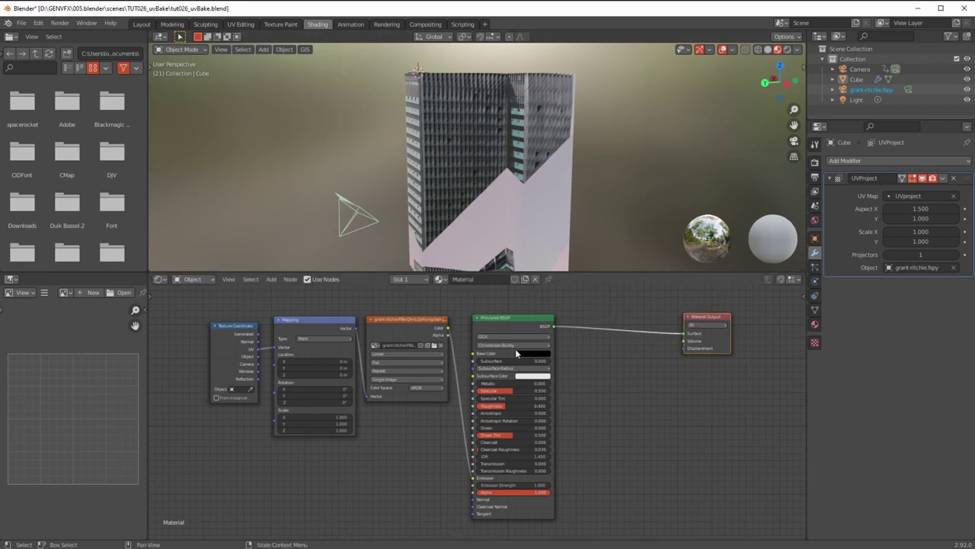
{"action": "middle_click_drag", "start_coordinate": [646, 183], "coordinate": [663, 209]}
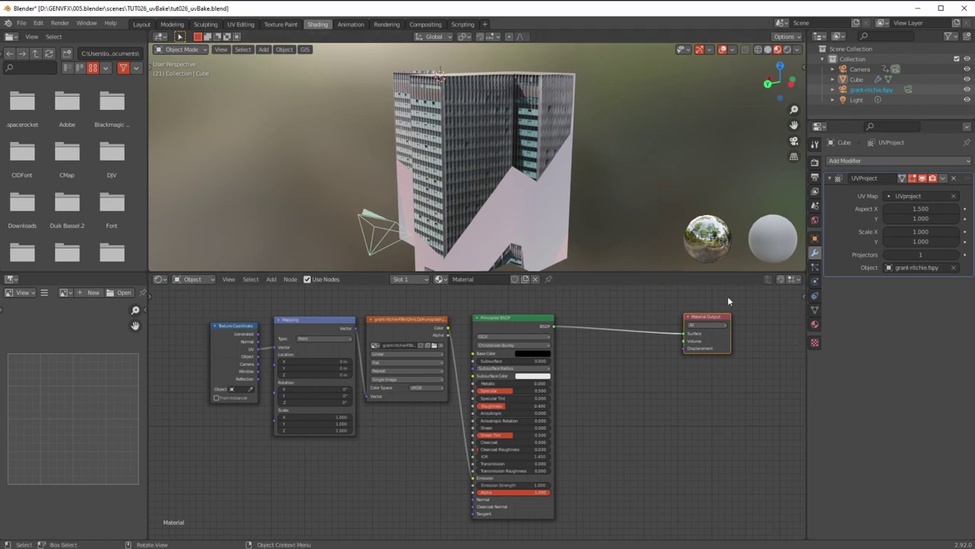
{"action": "left_click_drag", "start_coordinate": [701, 318], "coordinate": [669, 312]}
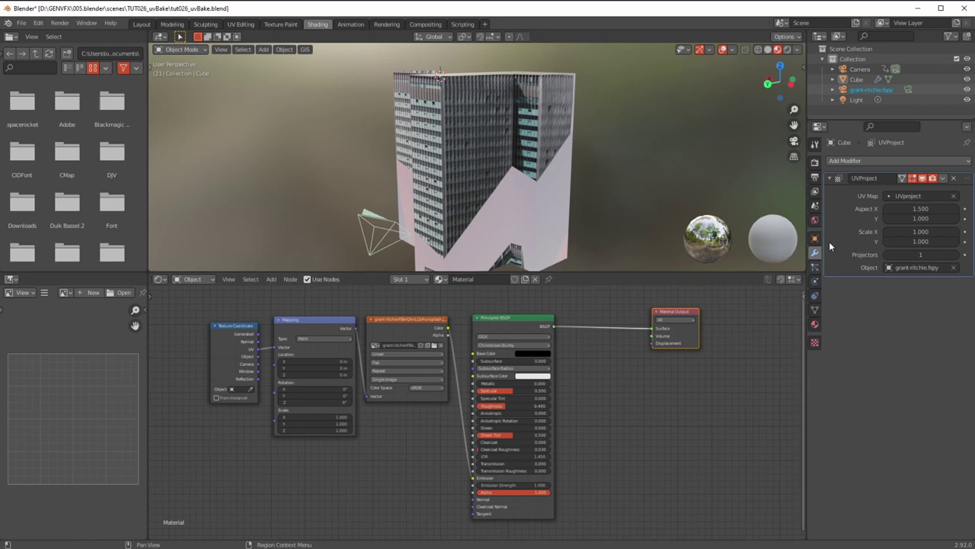
{"action": "left_click", "coordinate": [271, 279]}
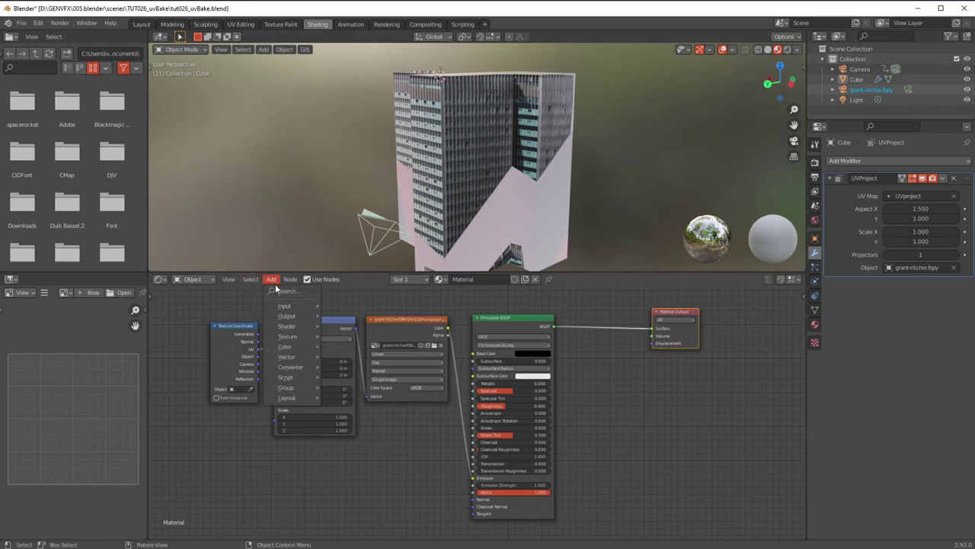
Step: Duplicate the existing Image Texture node, then delete the copy
{"action": "mouse_move", "coordinate": [289, 336]}
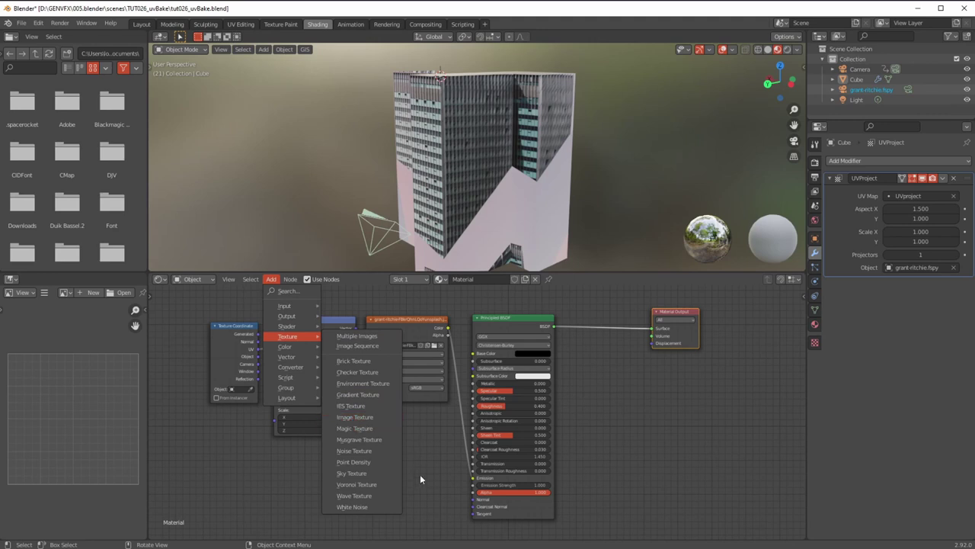
{"action": "left_click", "coordinate": [384, 326]}
{"action": "key", "text": "shift+d"}
{"action": "left_click", "coordinate": [628, 409]}
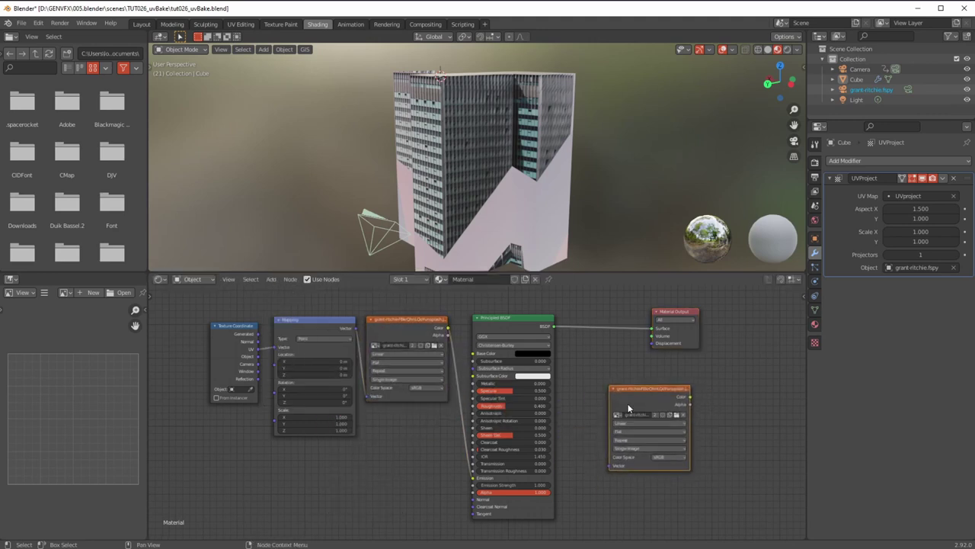
{"action": "left_click", "coordinate": [670, 415]}
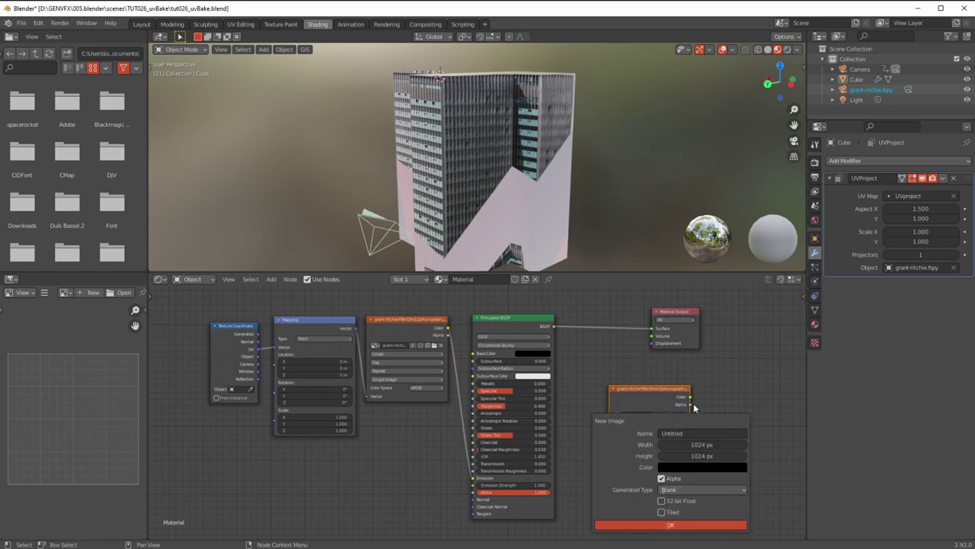
{"action": "key", "text": "x"}
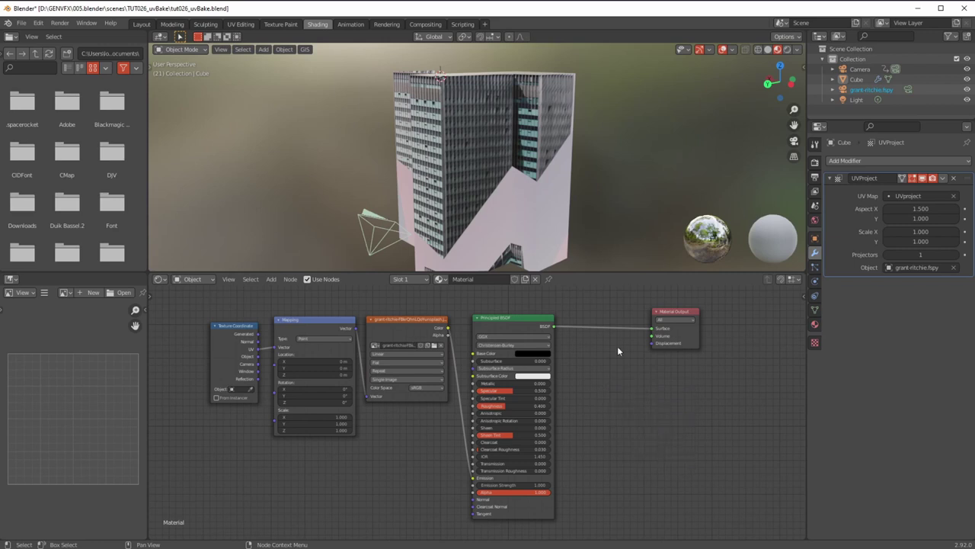
Step: Add a fresh Image Texture node below the Material Output node
{"action": "left_click", "coordinate": [270, 279]}
{"action": "key", "text": "shift+a"}
{"action": "mouse_move", "coordinate": [343, 399]}
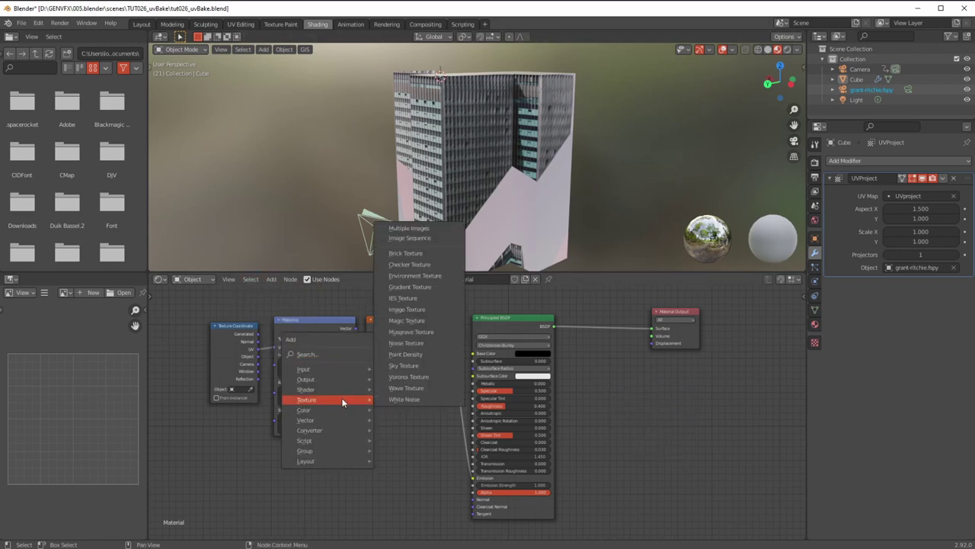
{"action": "left_click", "coordinate": [393, 309]}
{"action": "left_click", "coordinate": [616, 436]}
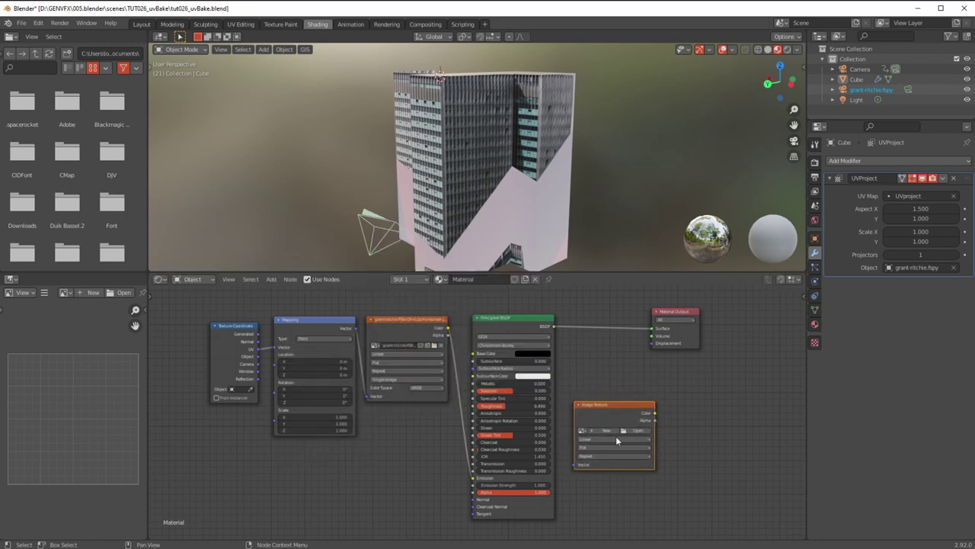
{"action": "scroll", "coordinate": [518, 378], "scroll_direction": "up", "scroll_amount": 5}
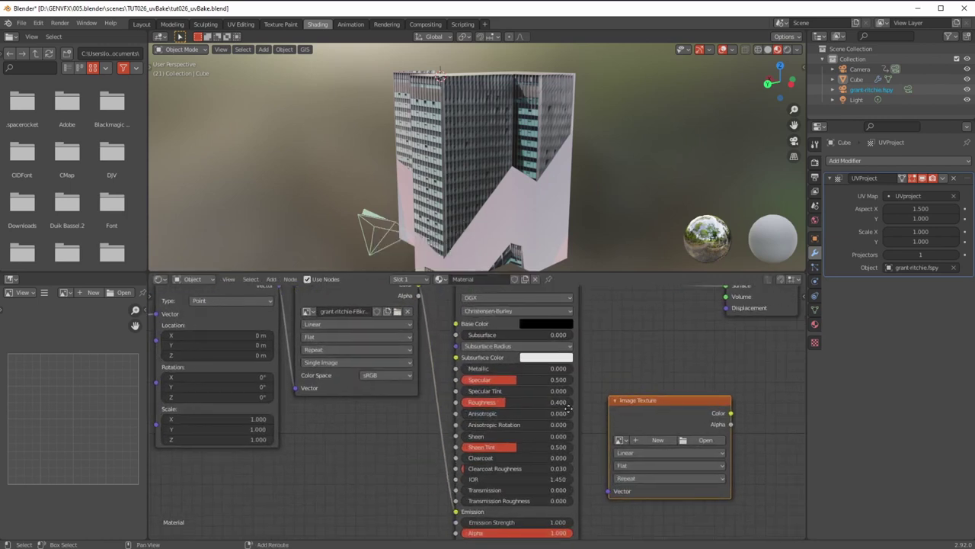
{"action": "scroll", "coordinate": [430, 386], "scroll_direction": "down", "scroll_amount": 3}
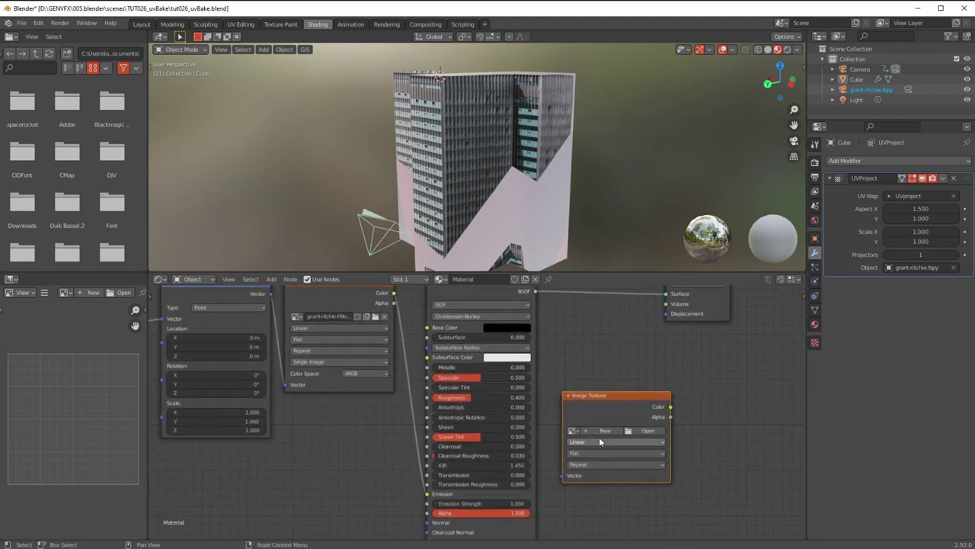
Step: Give the node a new blank 2048 × 2048 image named buildingBake
{"action": "left_click", "coordinate": [597, 432]}
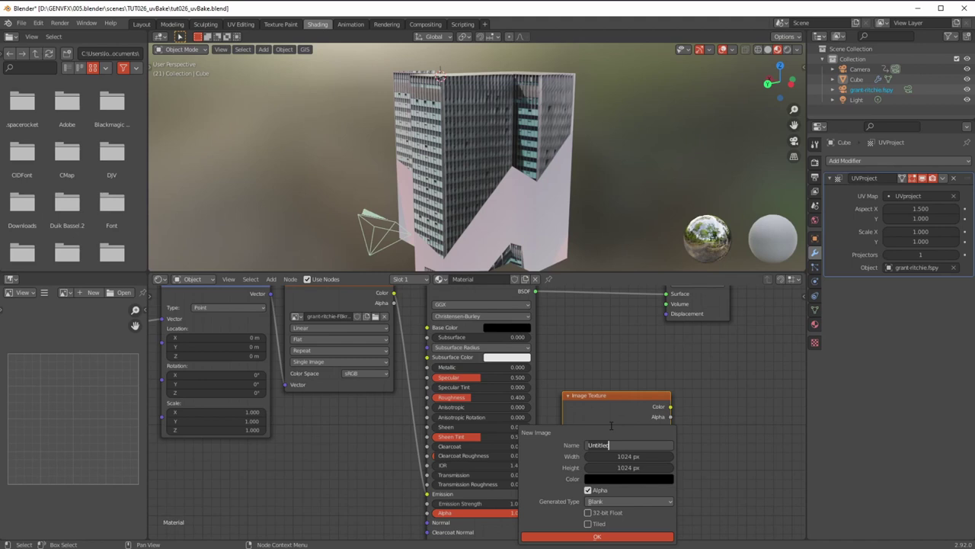
{"action": "type", "text": "bui"}
{"action": "type", "text": "ldingB"}
{"action": "type", "text": "B"}
{"action": "key", "text": "Return"}
{"action": "left_click", "coordinate": [625, 456]}
{"action": "type", "text": "2048"}
{"action": "key", "text": "Return"}
{"action": "left_click", "coordinate": [629, 467]}
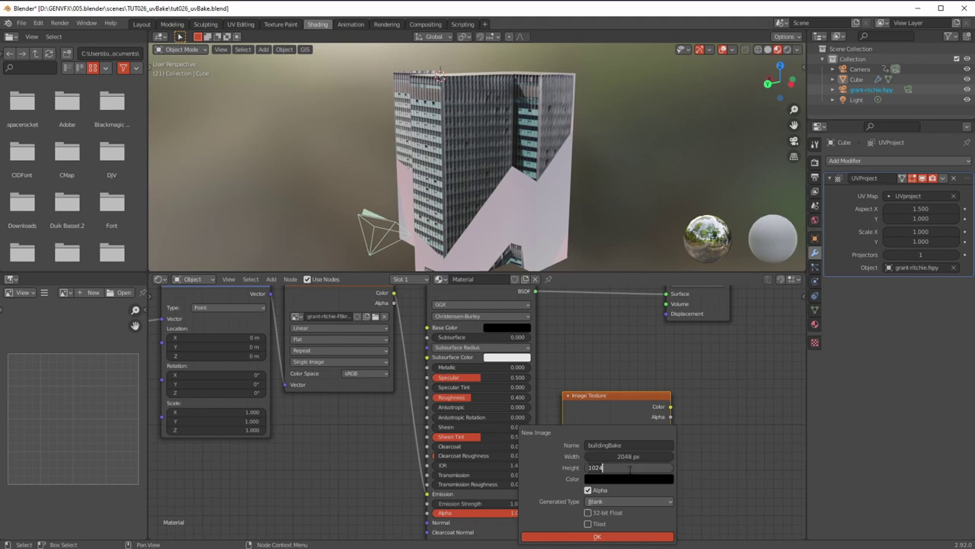
{"action": "type", "text": "2048"}
{"action": "key", "text": "Return"}
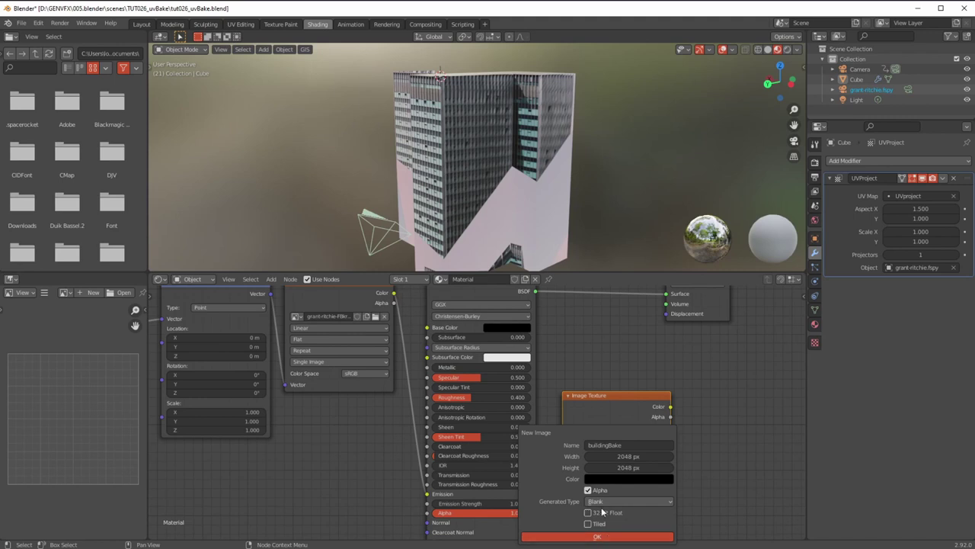
{"action": "left_click", "coordinate": [596, 536]}
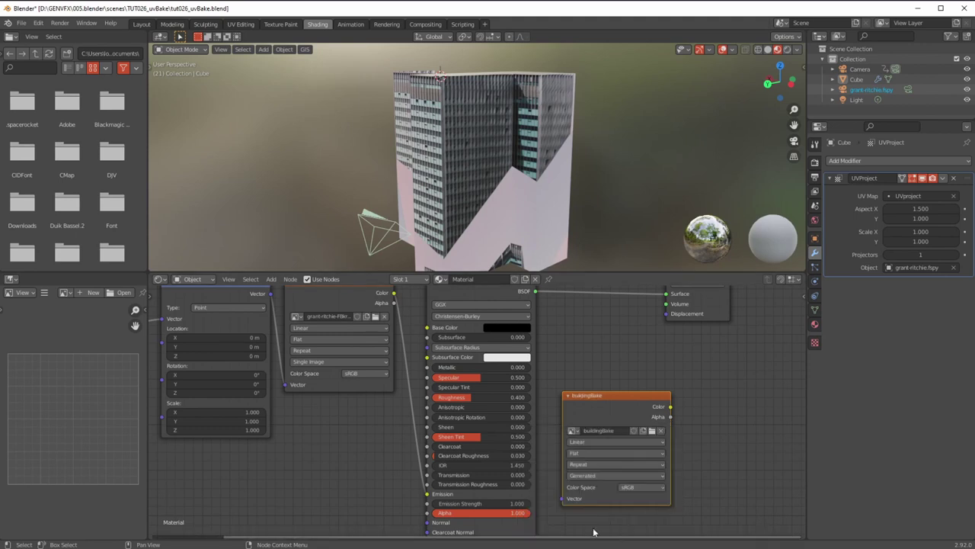
Step: Select the building cube and shift the buildingBake and Material Output nodes apart
{"action": "left_click_drag", "start_coordinate": [611, 396], "coordinate": [624, 395]}
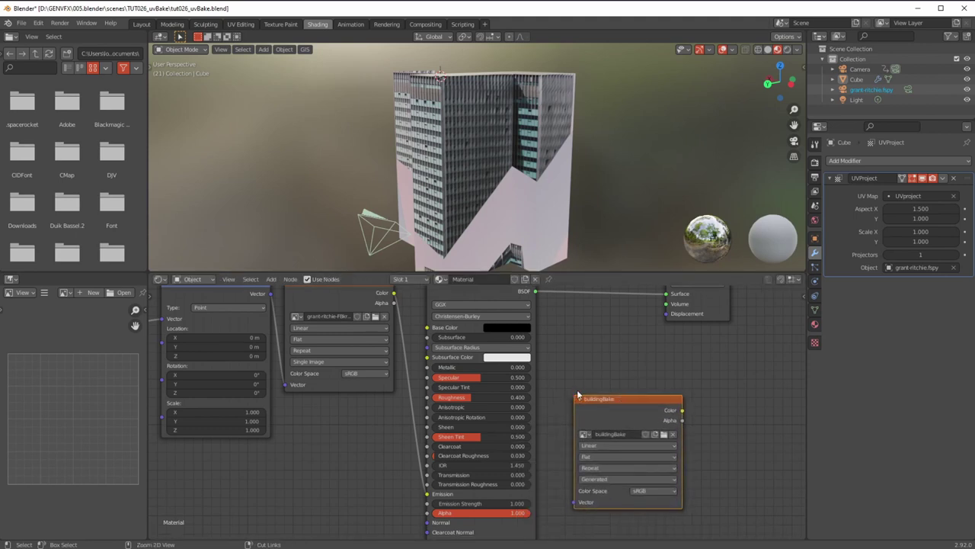
{"action": "scroll", "coordinate": [554, 397], "scroll_direction": "down", "scroll_amount": 1}
{"action": "middle_click_drag", "start_coordinate": [554, 397], "coordinate": [526, 387]}
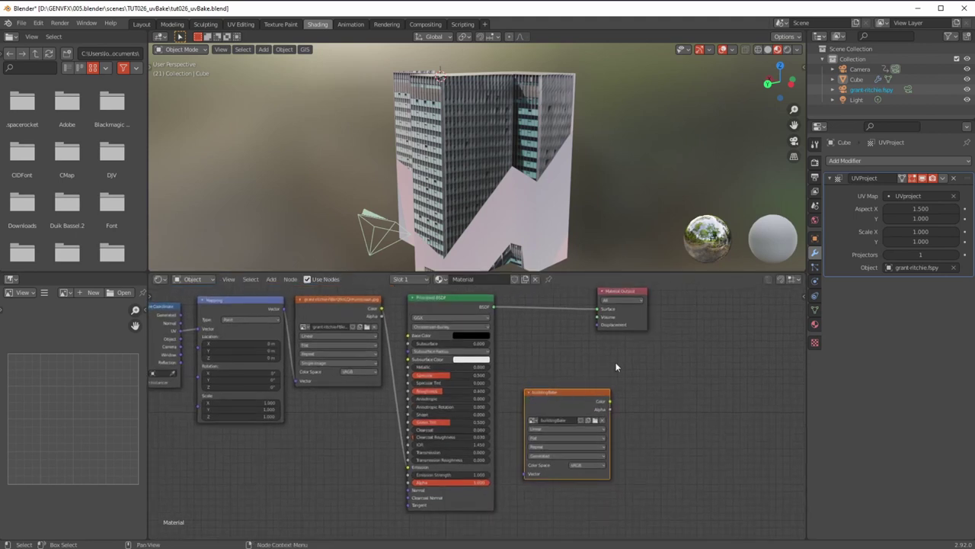
{"action": "left_click", "coordinate": [465, 159]}
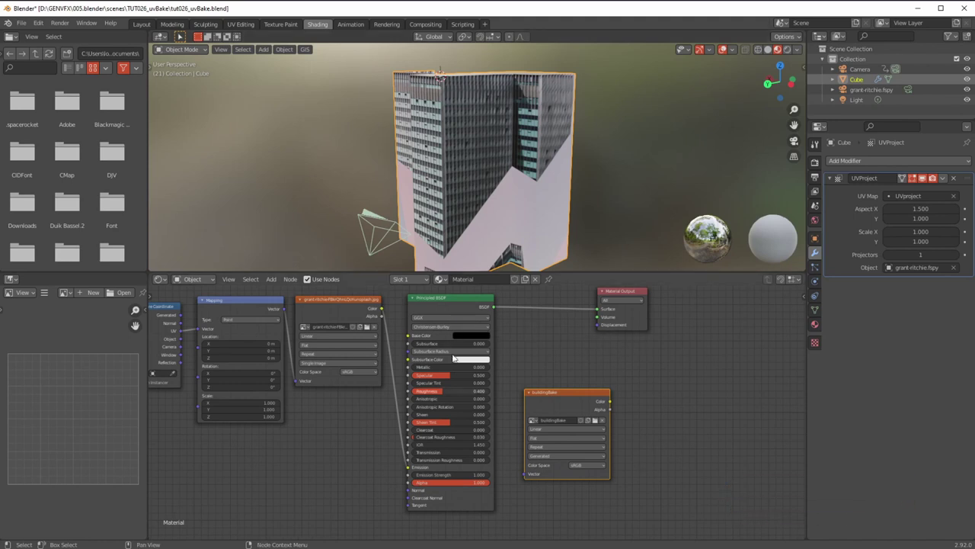
{"action": "left_click_drag", "start_coordinate": [587, 391], "coordinate": [624, 394]}
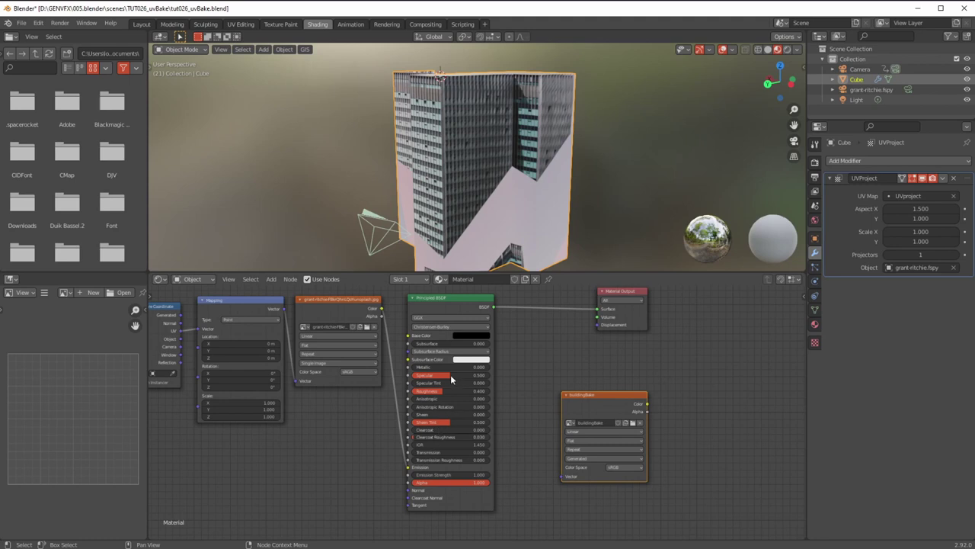
{"action": "left_click_drag", "start_coordinate": [625, 296], "coordinate": [588, 307]}
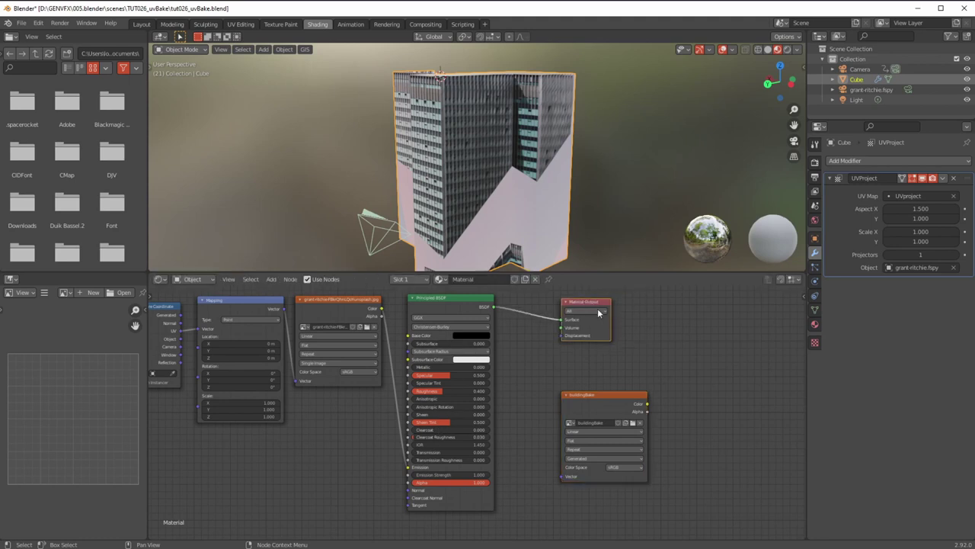
Step: Make UVMap the cube's active UV map in the mesh data properties
{"action": "left_click", "coordinate": [814, 309]}
{"action": "left_click", "coordinate": [840, 298]}
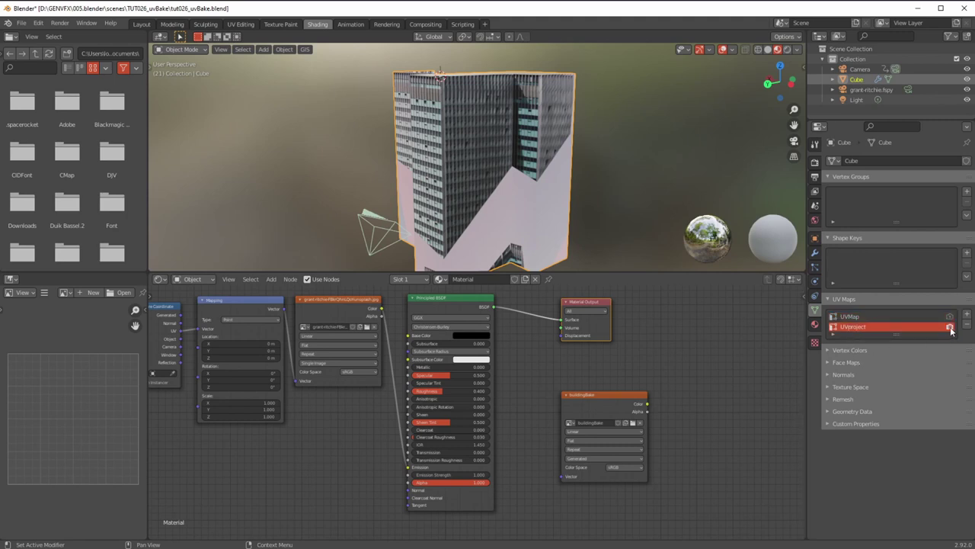
{"action": "left_click", "coordinate": [845, 319]}
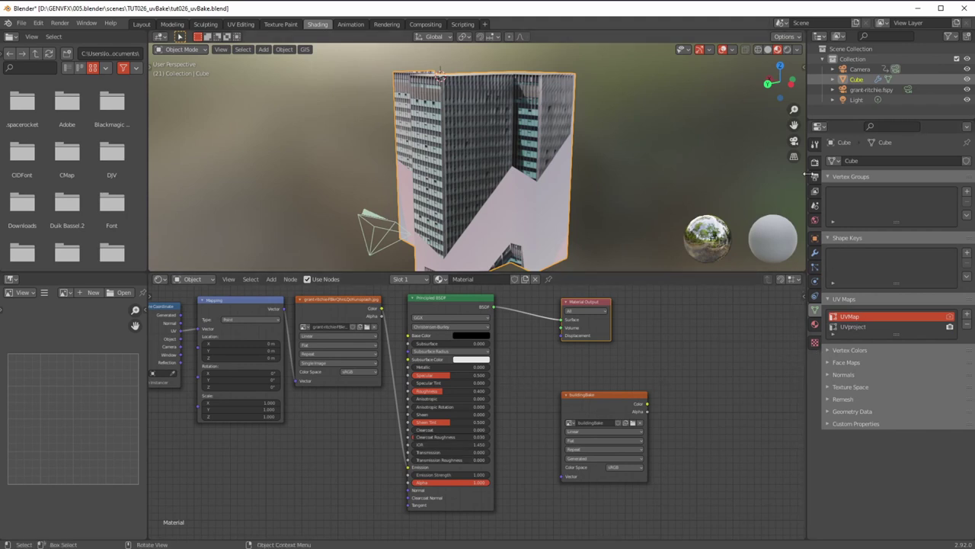
Step: Switch the render engine to Cycles and expand the Bake panel
{"action": "left_click", "coordinate": [816, 163]}
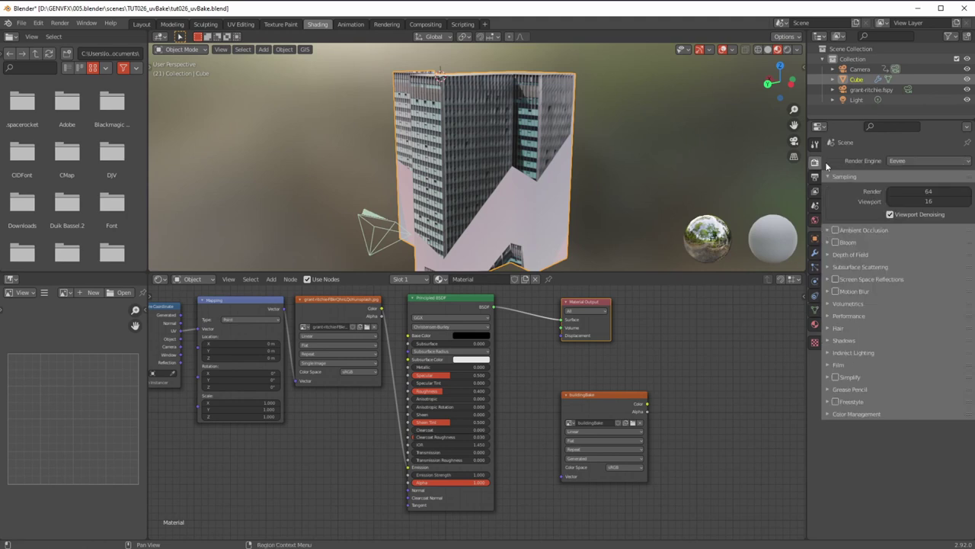
{"action": "left_click", "coordinate": [893, 163]}
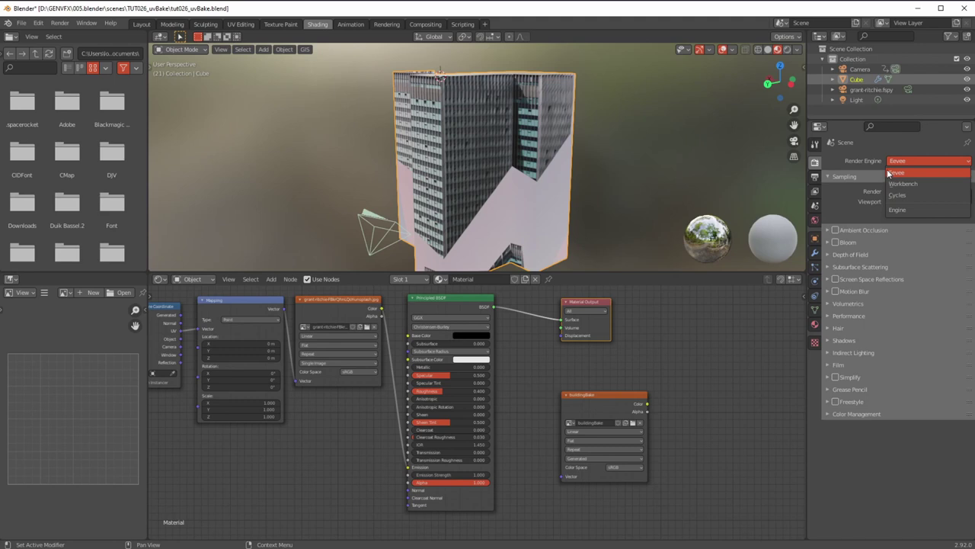
{"action": "left_click", "coordinate": [897, 195]}
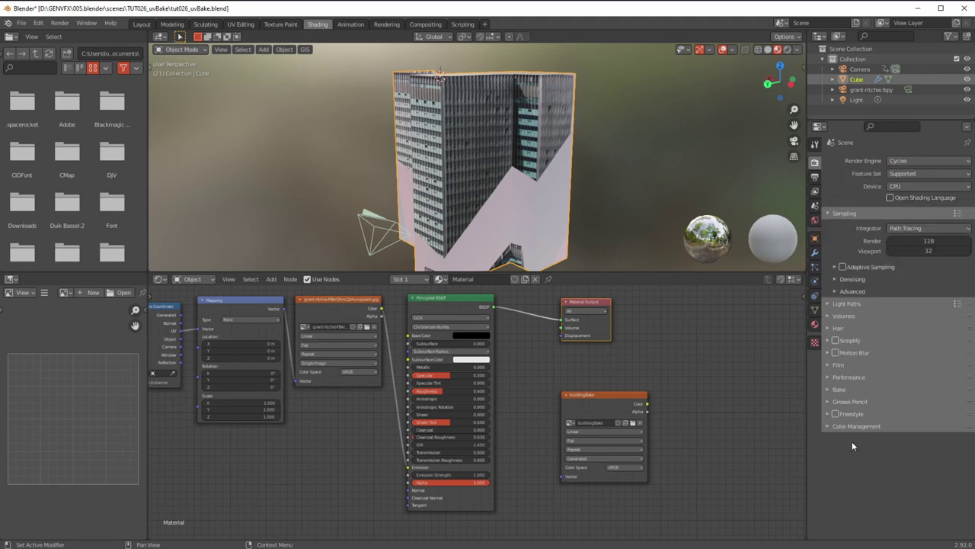
{"action": "left_click", "coordinate": [827, 388]}
{"action": "scroll", "coordinate": [834, 453], "scroll_direction": "down", "scroll_amount": 3}
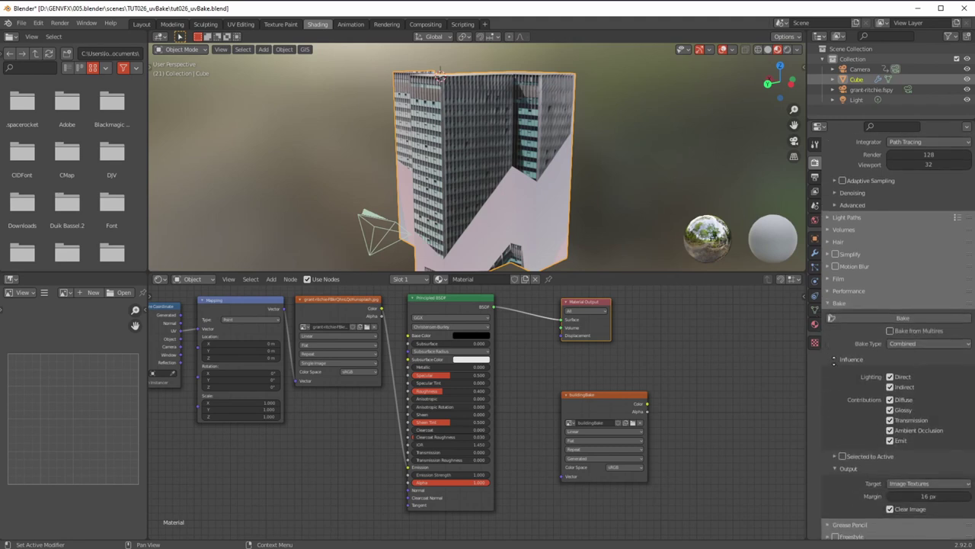
{"action": "scroll", "coordinate": [834, 359], "scroll_direction": "down", "scroll_amount": 1}
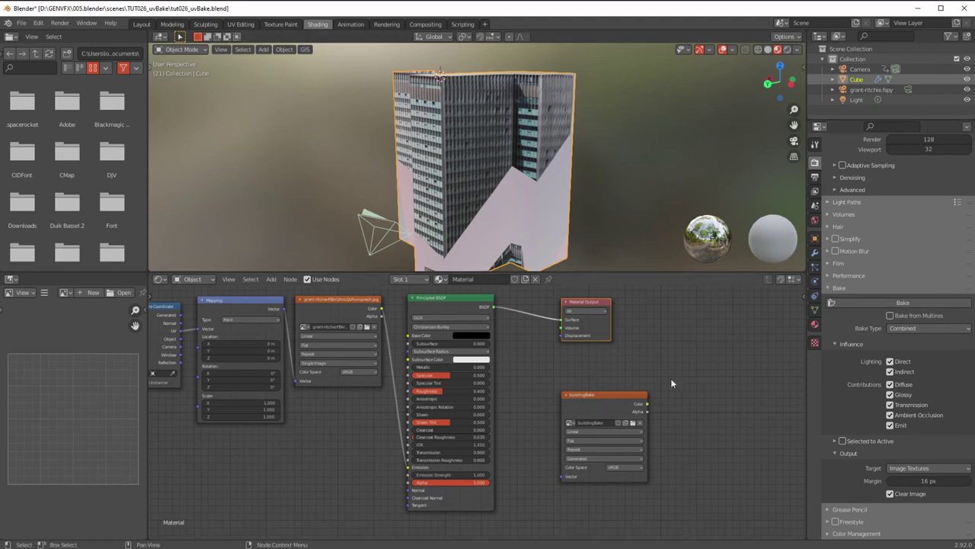
{"action": "left_click", "coordinate": [900, 328]}
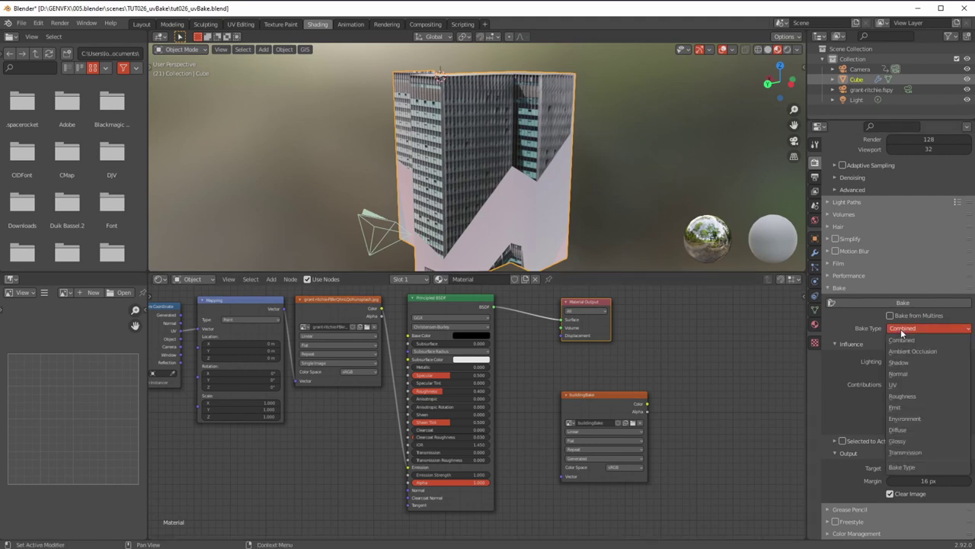
Step: Set Bake Type to Emit and make the buildingBake node the active bake target
{"action": "left_click", "coordinate": [898, 407]}
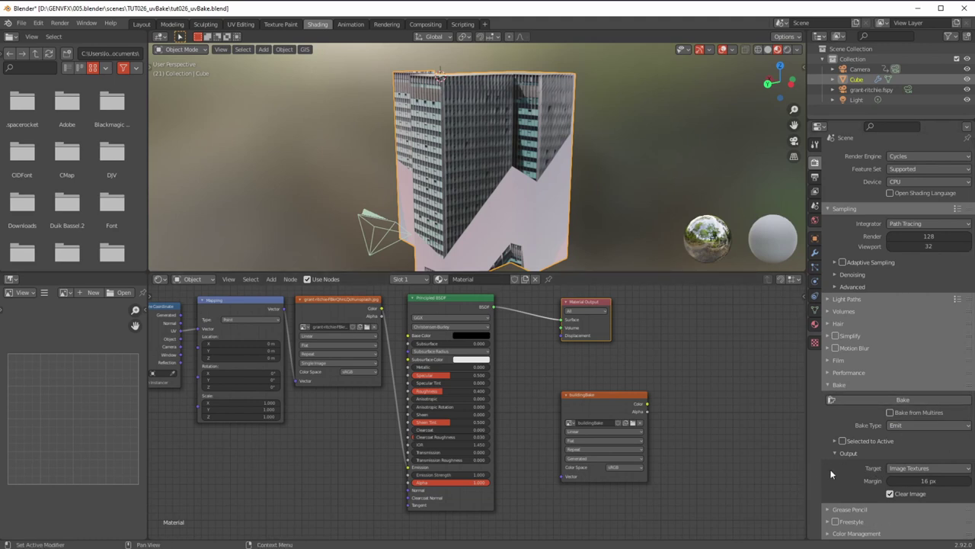
{"action": "left_click", "coordinate": [585, 397]}
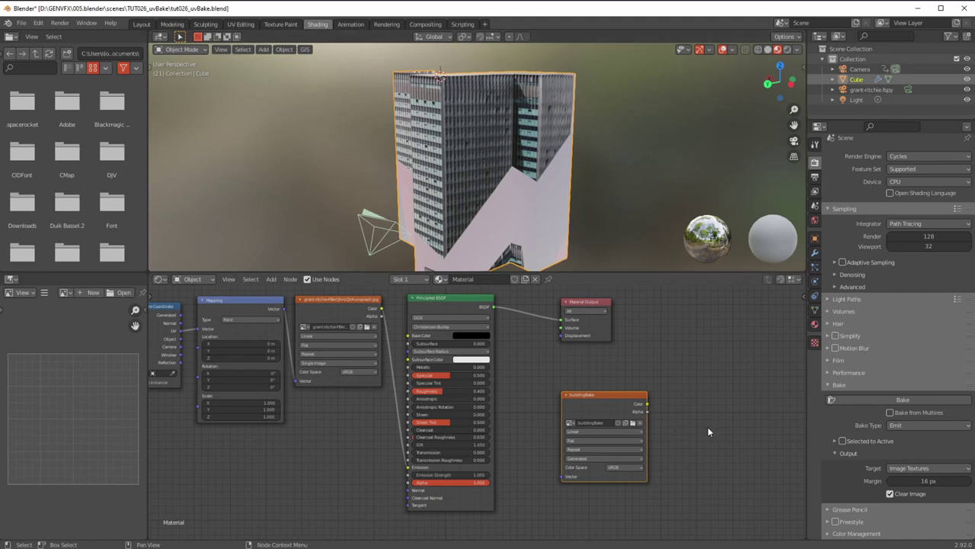
{"action": "left_click", "coordinate": [815, 310]}
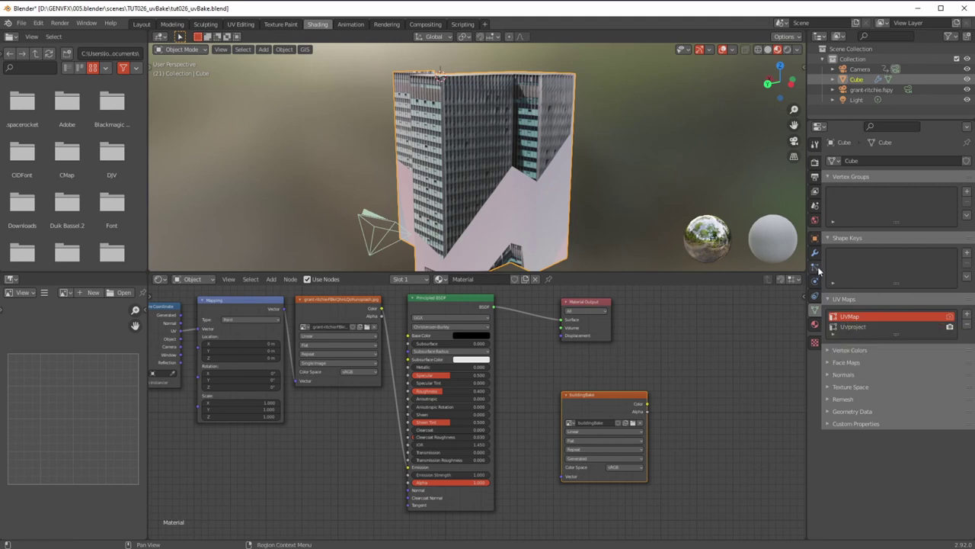
Step: Run the Emit bake into buildingBake and view the baked facade in UV Editing
{"action": "left_click", "coordinate": [814, 161]}
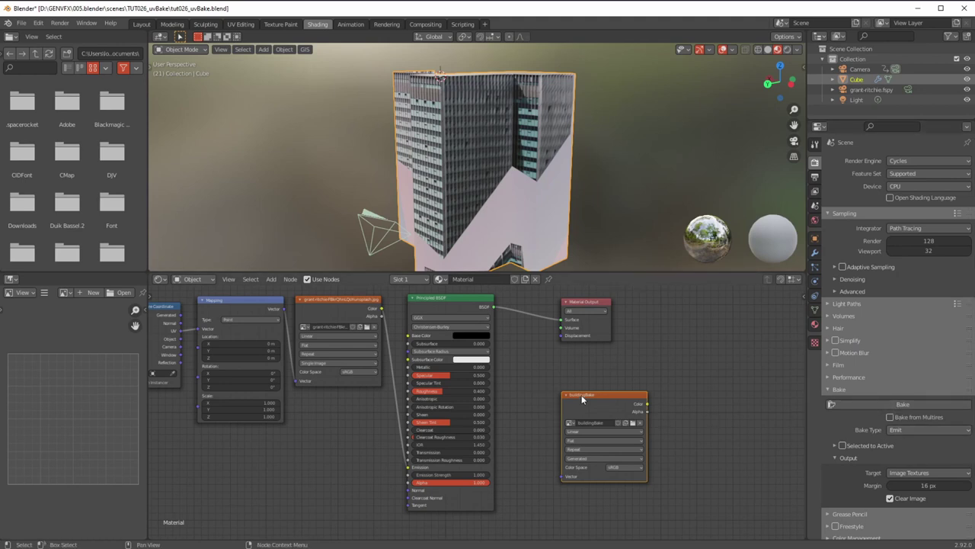
{"action": "left_click", "coordinate": [865, 404]}
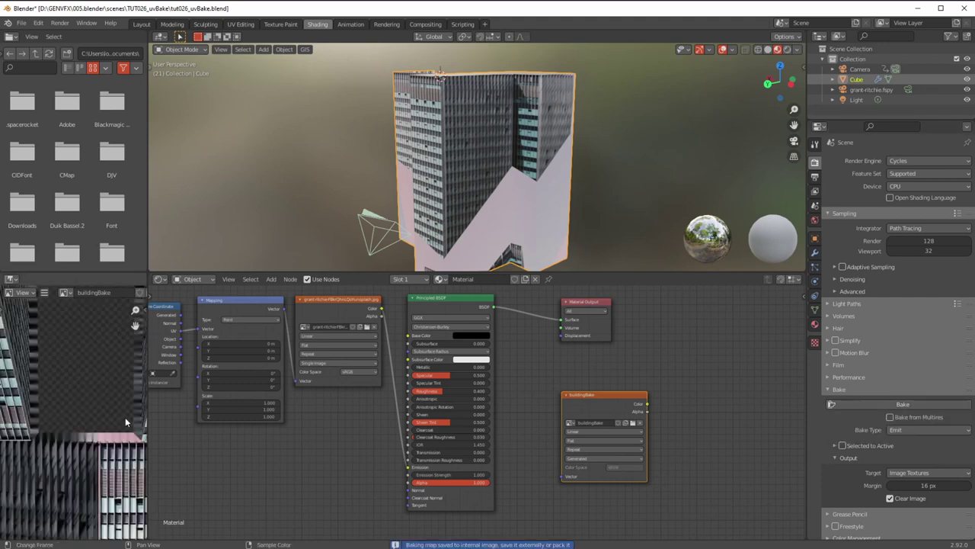
{"action": "middle_click_drag", "start_coordinate": [125, 422], "coordinate": [76, 373], "text": "ctrl"}
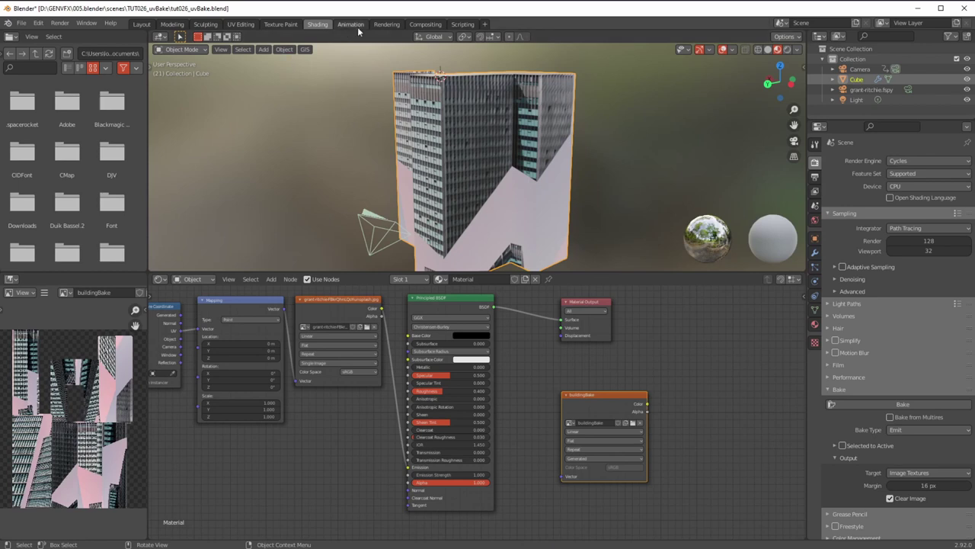
{"action": "left_click", "coordinate": [256, 26]}
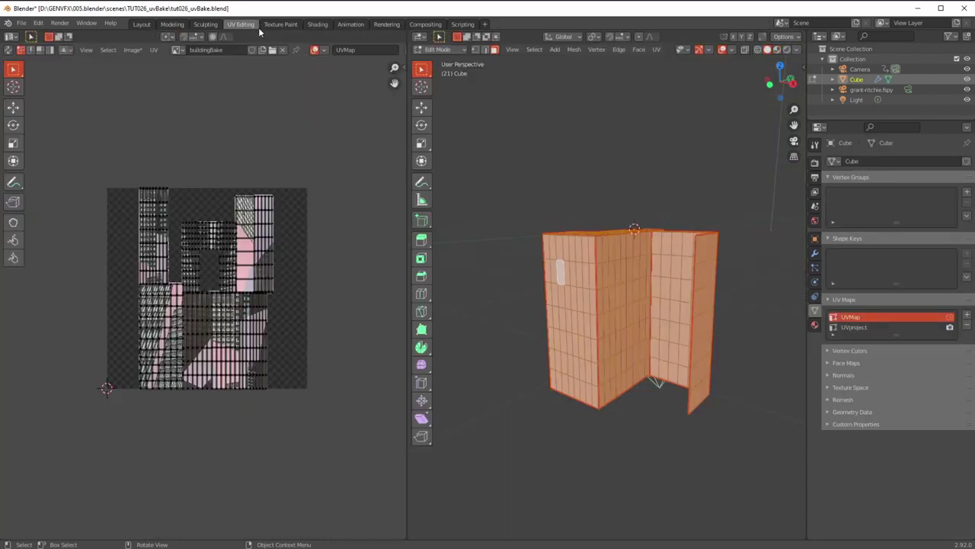
Step: Zoom and pan around the baked facade texture in the UV Editor
{"action": "scroll", "coordinate": [213, 402], "scroll_direction": "up", "scroll_amount": 6}
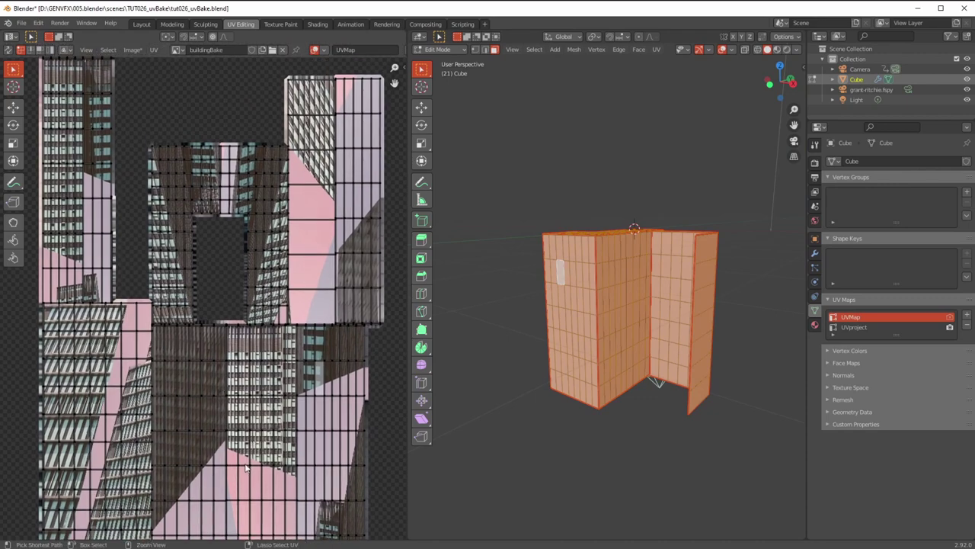
{"action": "scroll", "coordinate": [239, 402], "scroll_direction": "up", "scroll_amount": 6}
{"action": "scroll", "coordinate": [205, 371], "scroll_direction": "down", "scroll_amount": 5}
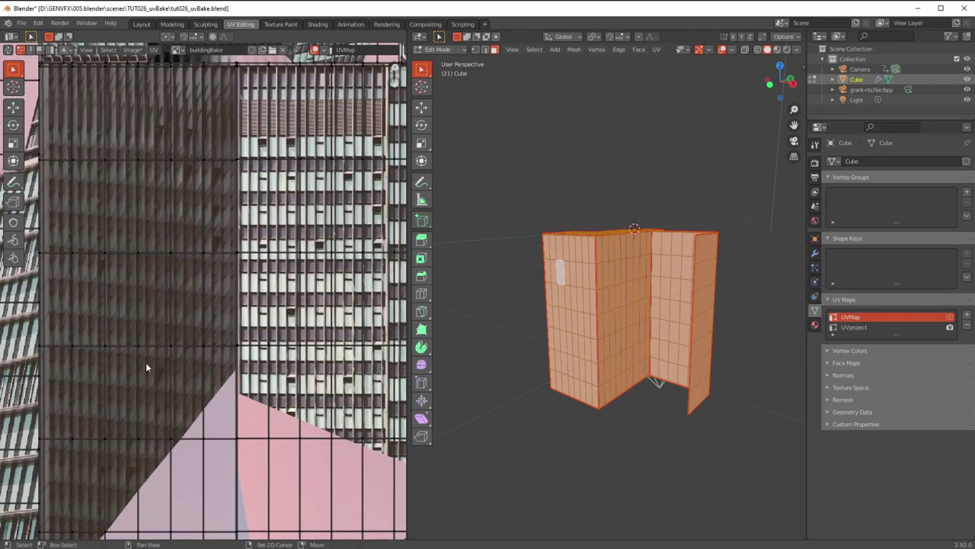
{"action": "scroll", "coordinate": [271, 366], "scroll_direction": "down", "scroll_amount": 6}
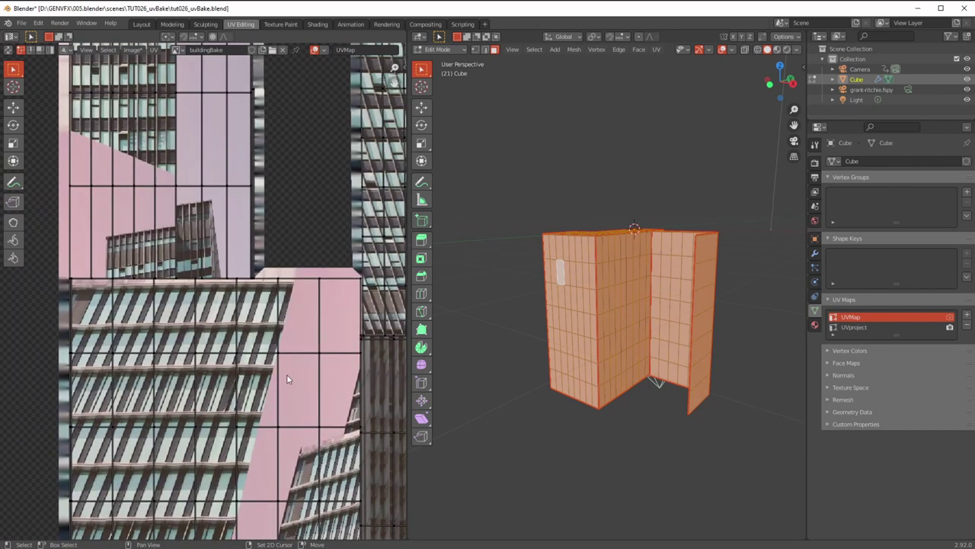
{"action": "scroll", "coordinate": [236, 239], "scroll_direction": "up", "scroll_amount": 6}
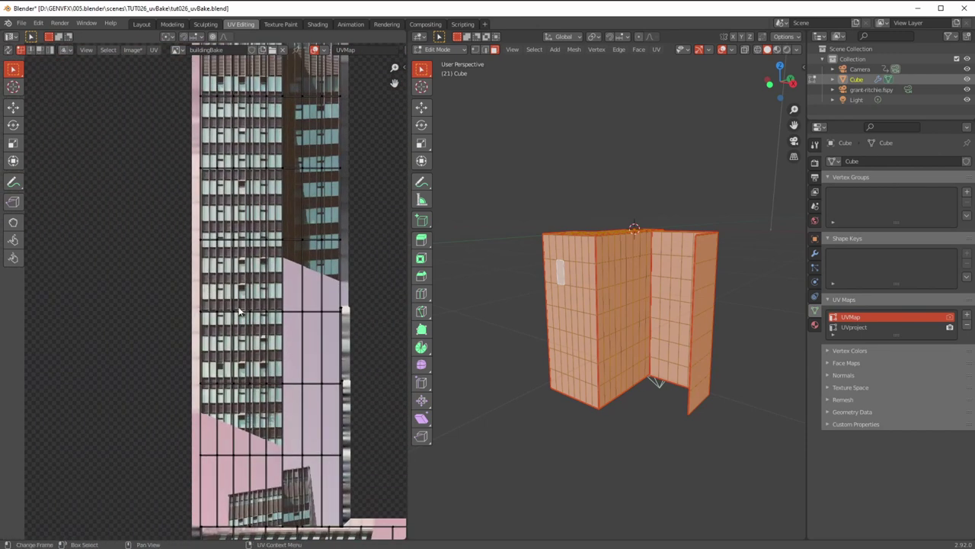
{"action": "scroll", "coordinate": [239, 366], "scroll_direction": "down", "scroll_amount": 3}
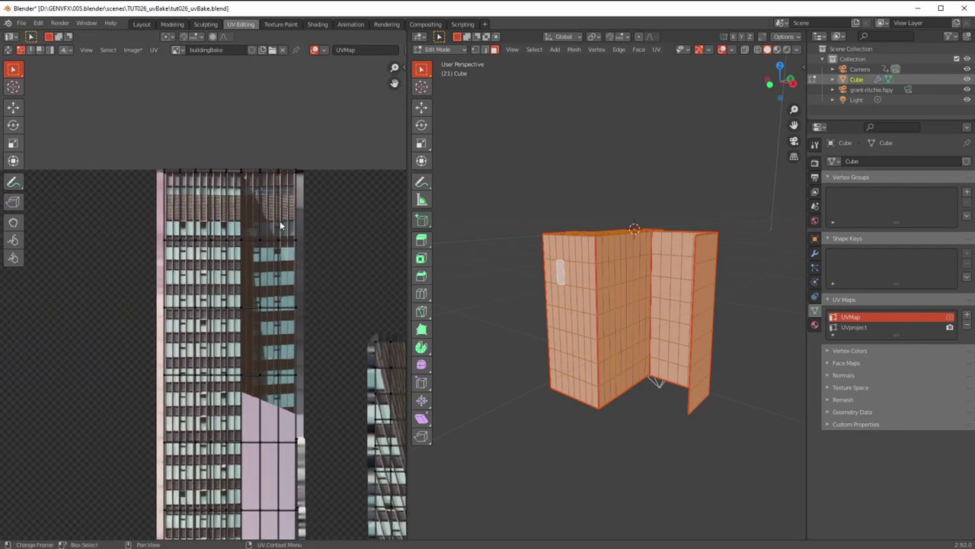
{"action": "scroll", "coordinate": [147, 350], "scroll_direction": "up", "scroll_amount": 6}
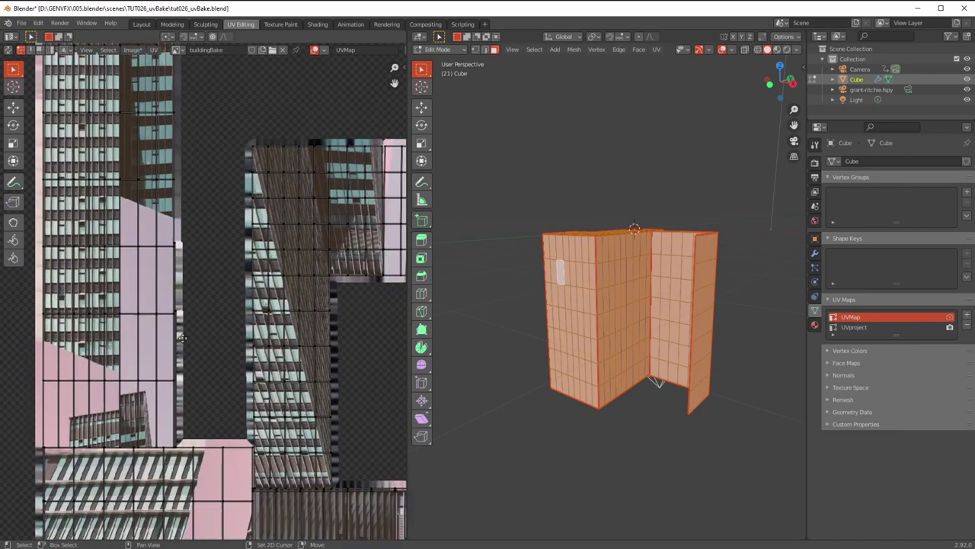
{"action": "scroll", "coordinate": [147, 351], "scroll_direction": "down", "scroll_amount": 3}
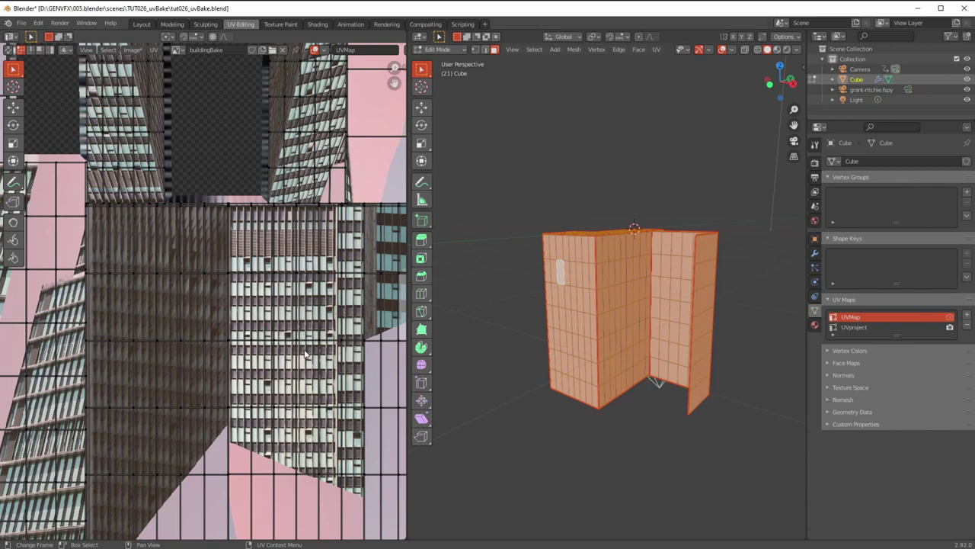
{"action": "scroll", "coordinate": [284, 364], "scroll_direction": "up", "scroll_amount": 2}
{"action": "scroll", "coordinate": [284, 363], "scroll_direction": "down", "scroll_amount": 4}
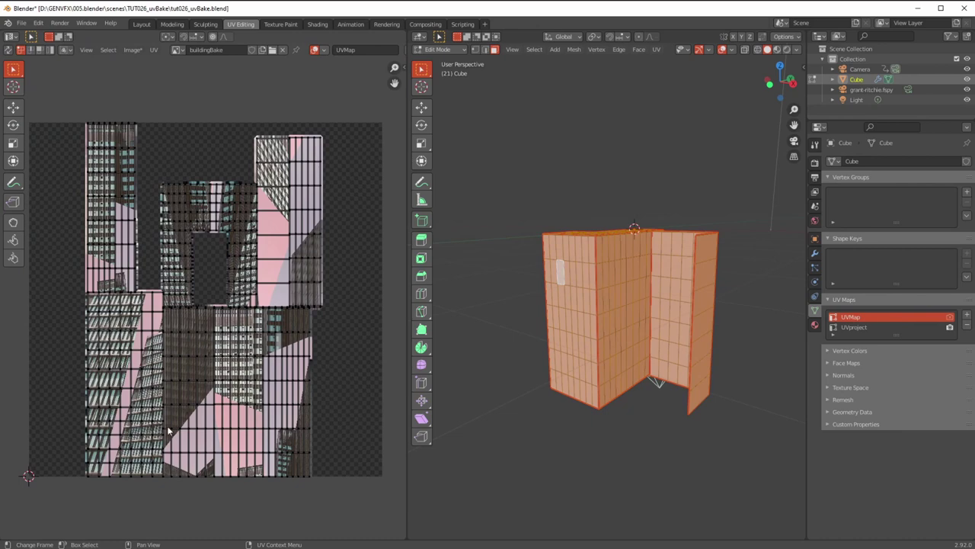
{"action": "scroll", "coordinate": [169, 431], "scroll_direction": "up", "scroll_amount": 6}
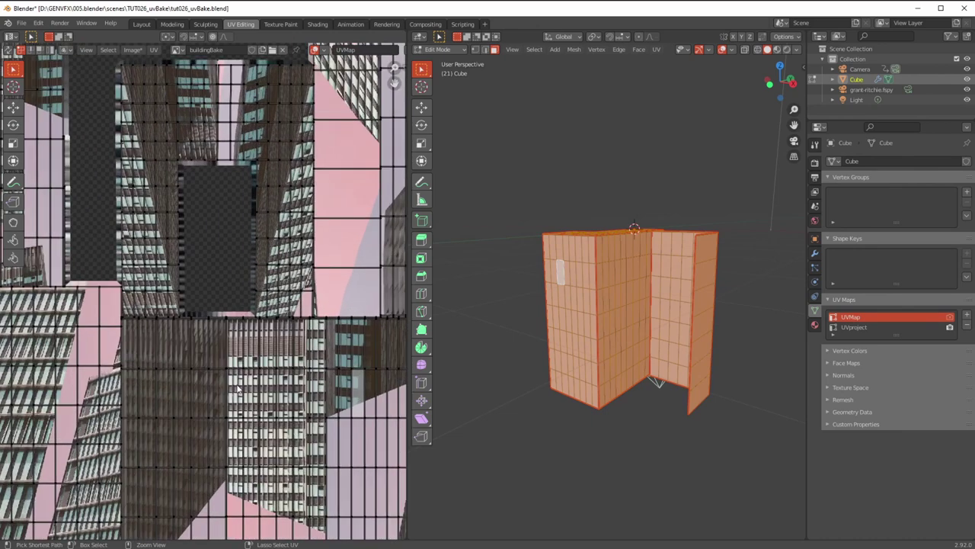
{"action": "middle_click_drag", "start_coordinate": [246, 445], "coordinate": [212, 361]}
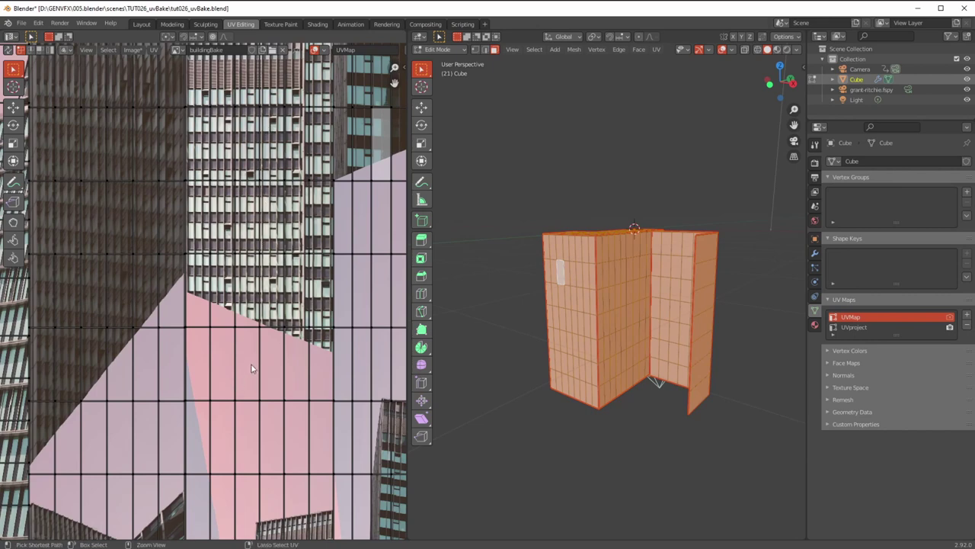
{"action": "scroll", "coordinate": [252, 366], "scroll_direction": "down", "scroll_amount": 3}
Step: Orbit the cube, deselect all faces, and switch the viewport to material preview
{"action": "middle_click_drag", "start_coordinate": [602, 242], "coordinate": [579, 170]}
{"action": "key", "text": "alt+a"}
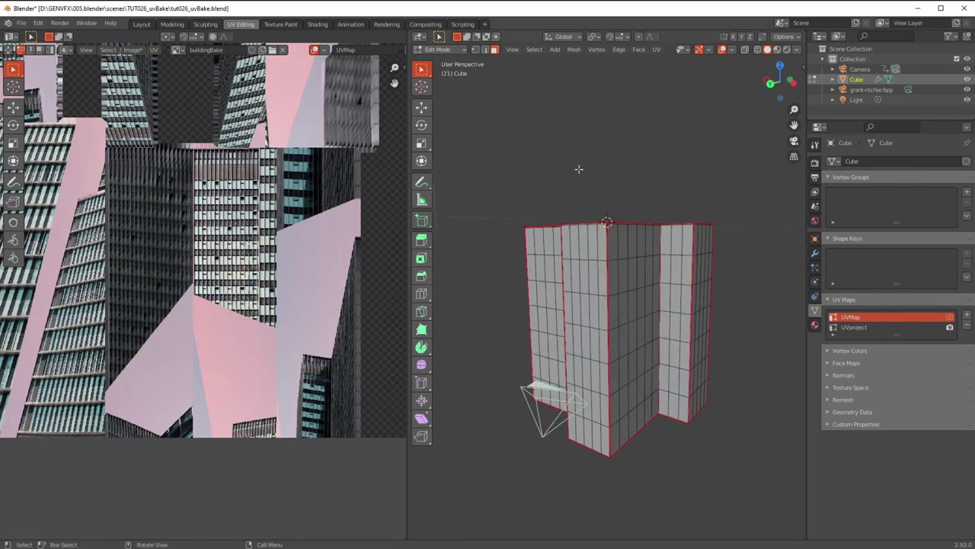
{"action": "left_click", "coordinate": [786, 50]}
Step: Orbit the textured building, then bring up the File > Save As browser
{"action": "middle_click_drag", "start_coordinate": [569, 339], "coordinate": [555, 321]}
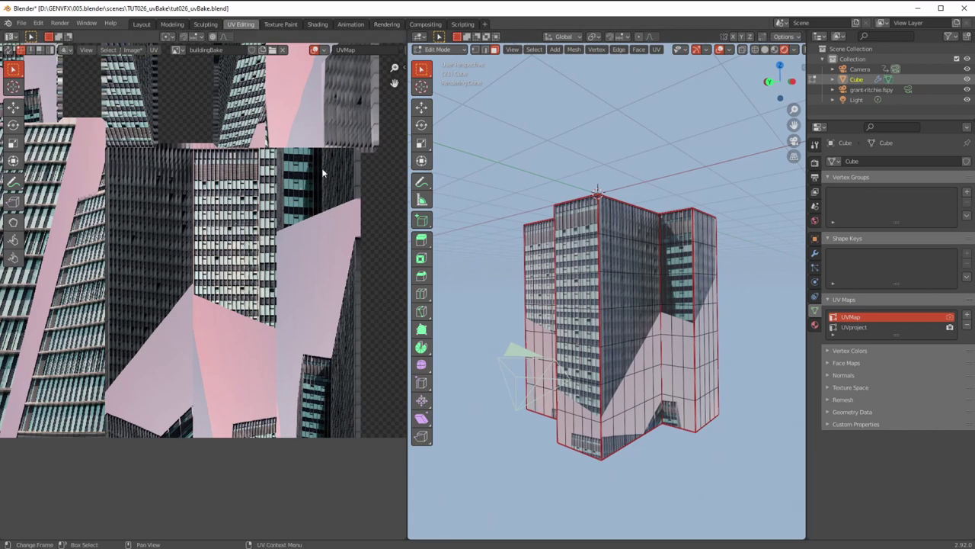
{"action": "left_click", "coordinate": [21, 23]}
{"action": "left_click", "coordinate": [40, 99]}
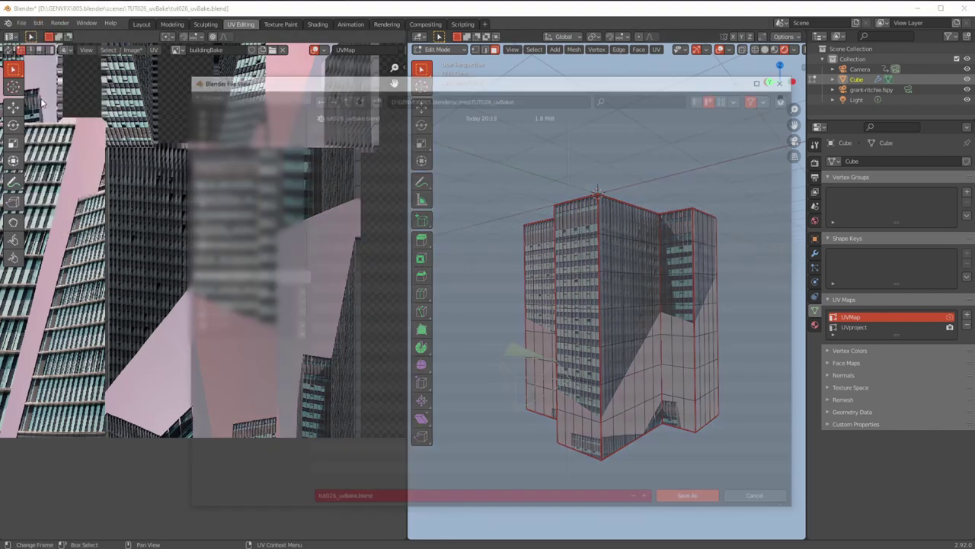
Step: Append _textureMake to the filename and save as tut026_uvBake_textureMake.blend
{"action": "left_click", "coordinate": [381, 501]}
{"action": "left_click", "coordinate": [386, 501]}
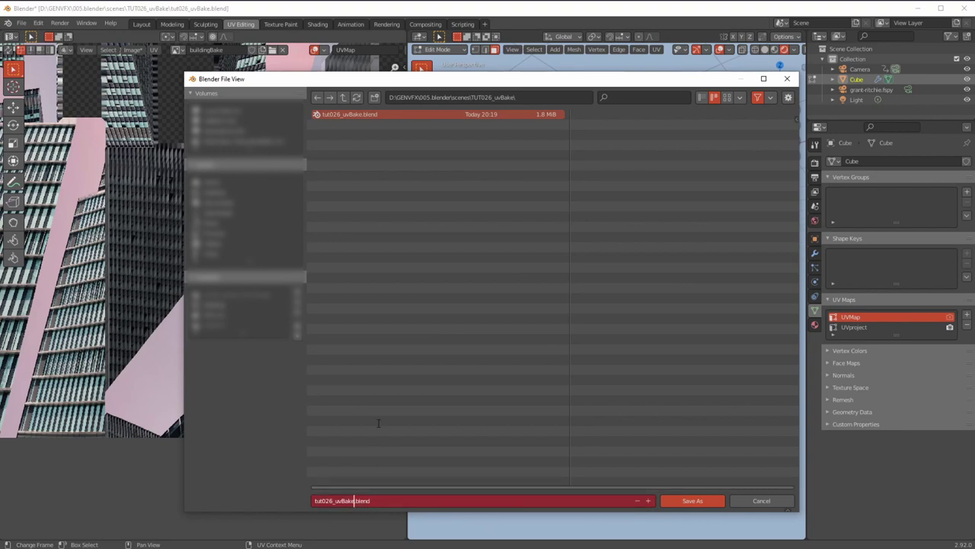
{"action": "type", "text": "_textureMake"}
{"action": "key", "text": "Return"}
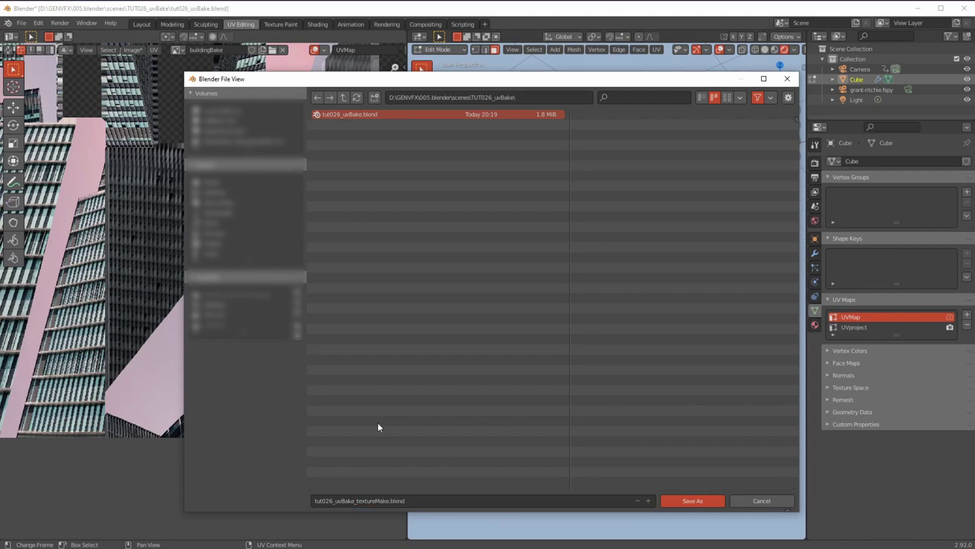
{"action": "left_click", "coordinate": [689, 501]}
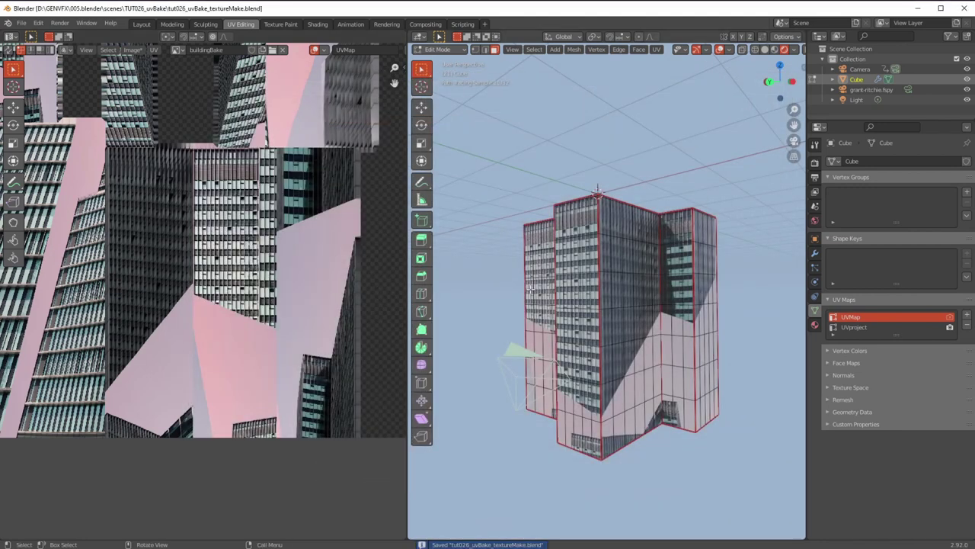
{"action": "middle_click_drag", "start_coordinate": [533, 387], "coordinate": [550, 383]}
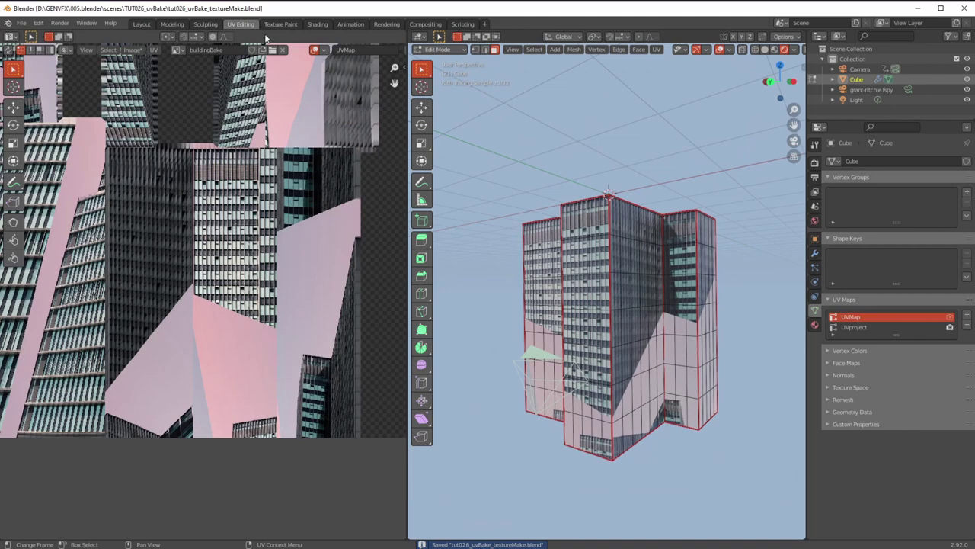
{"action": "left_click", "coordinate": [317, 24]}
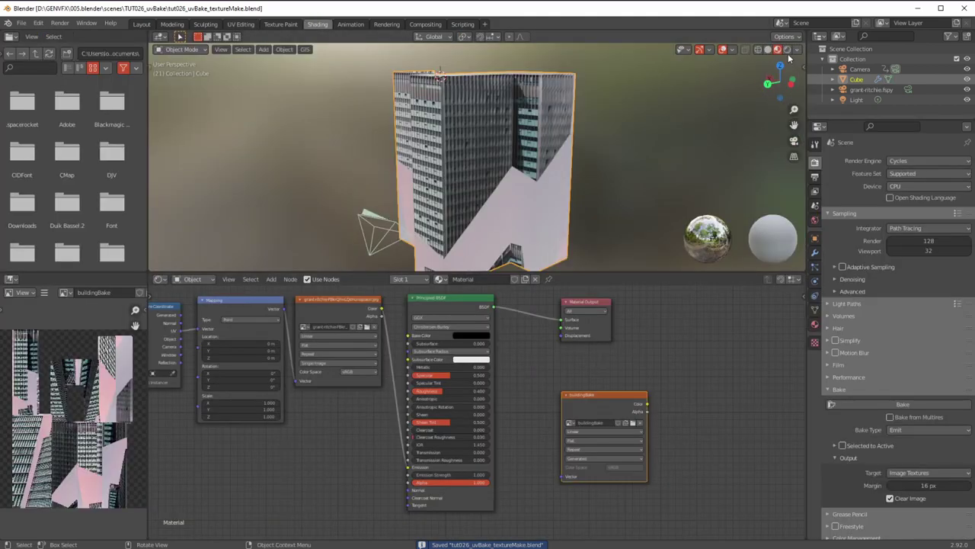
Step: Enlarge the 3D view and move buildingBake beneath the photo texture node
{"action": "middle_click_drag", "start_coordinate": [436, 229], "coordinate": [449, 376]}
{"action": "left_click_drag", "start_coordinate": [445, 273], "coordinate": [445, 297]}
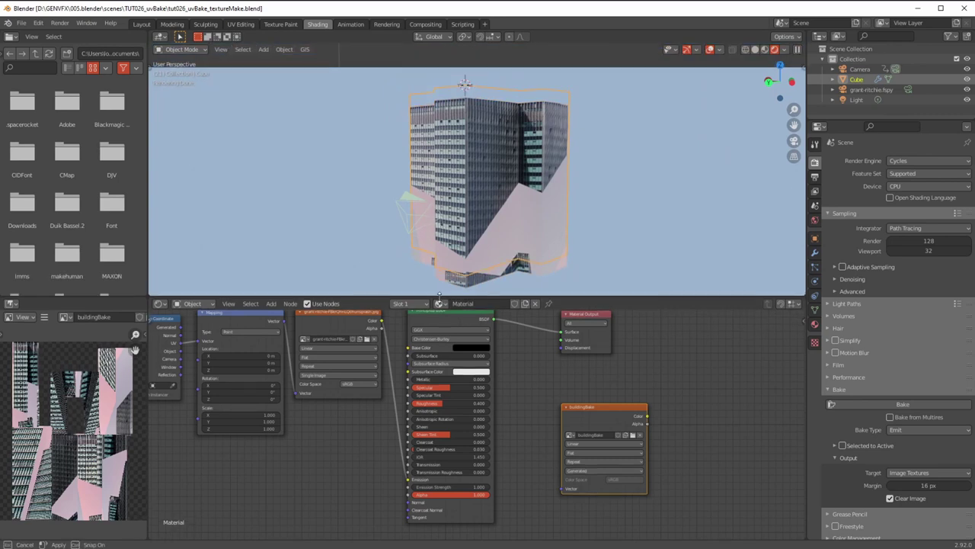
{"action": "left_click_drag", "start_coordinate": [614, 420], "coordinate": [344, 446]}
{"action": "key", "text": "Home"}
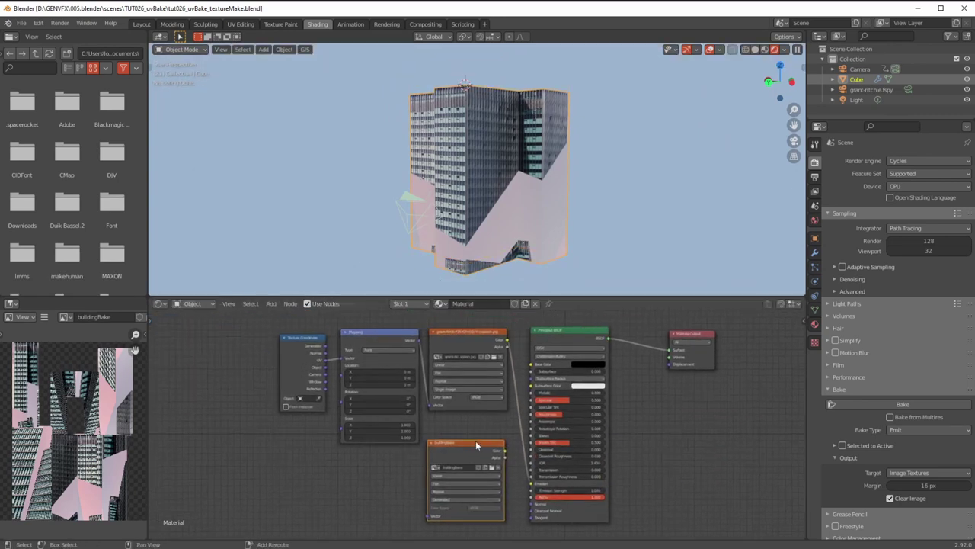
Step: Move the Texture Coordinate node far left with the Mapping node beside it
{"action": "left_click_drag", "start_coordinate": [386, 338], "coordinate": [378, 344]}
{"action": "left_click_drag", "start_coordinate": [305, 340], "coordinate": [199, 361]}
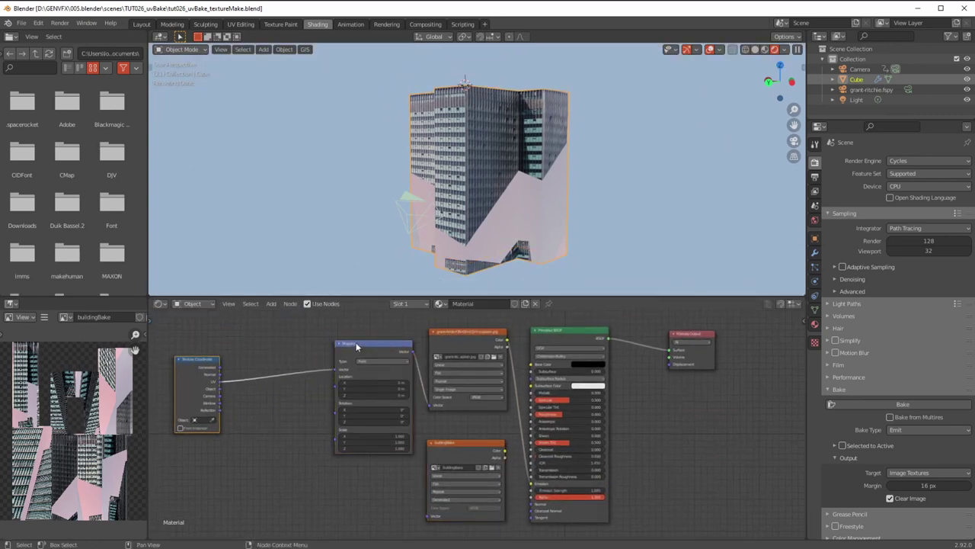
{"action": "left_click_drag", "start_coordinate": [358, 345], "coordinate": [304, 357]}
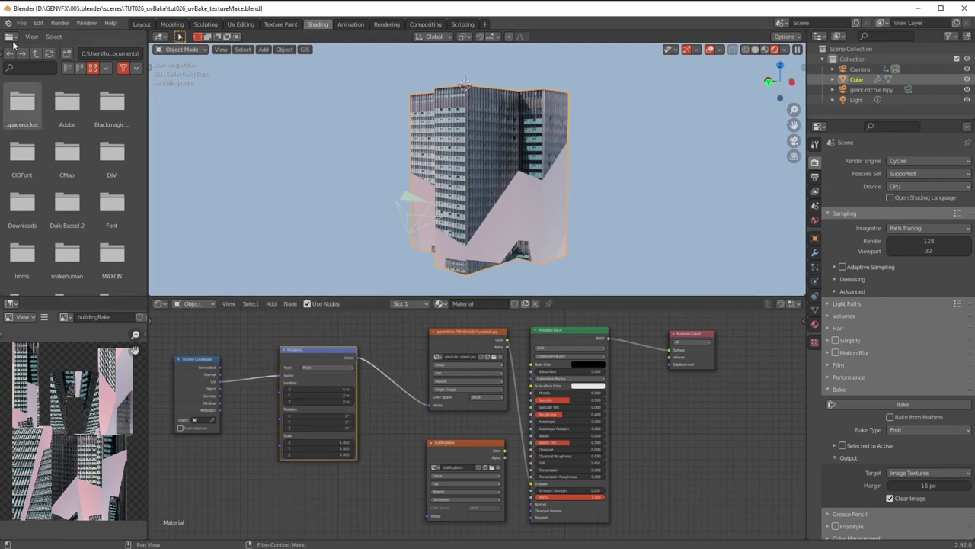
{"action": "left_click", "coordinate": [21, 23]}
{"action": "mouse_move", "coordinate": [48, 187]}
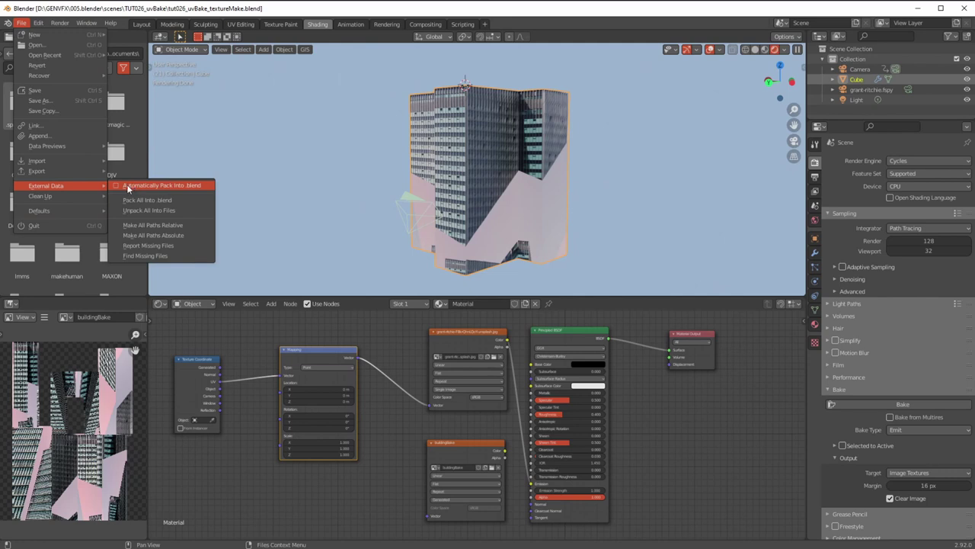
Step: Nudge the buildingBake node and open Save As Image for buildingBake.png
{"action": "left_click_drag", "start_coordinate": [458, 458], "coordinate": [434, 452]}
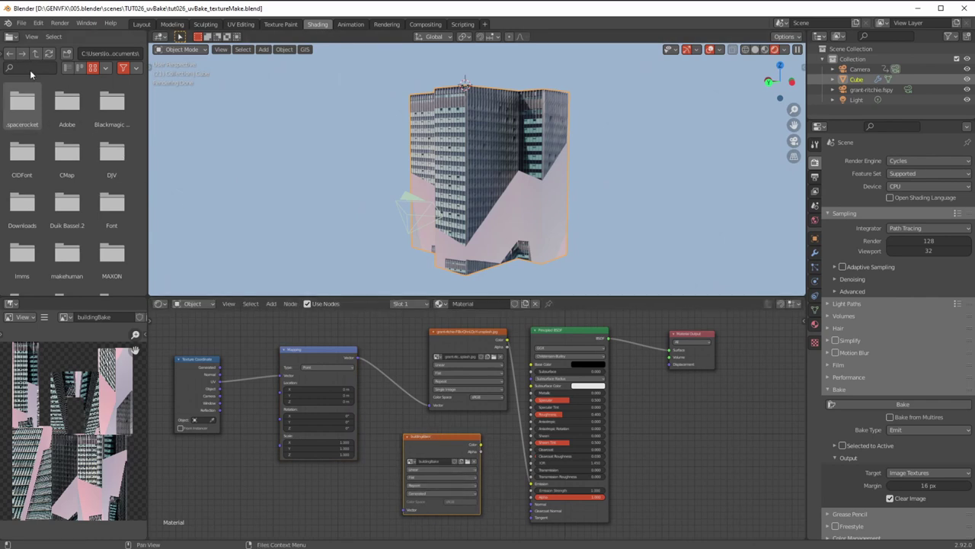
{"action": "left_click", "coordinate": [45, 317]}
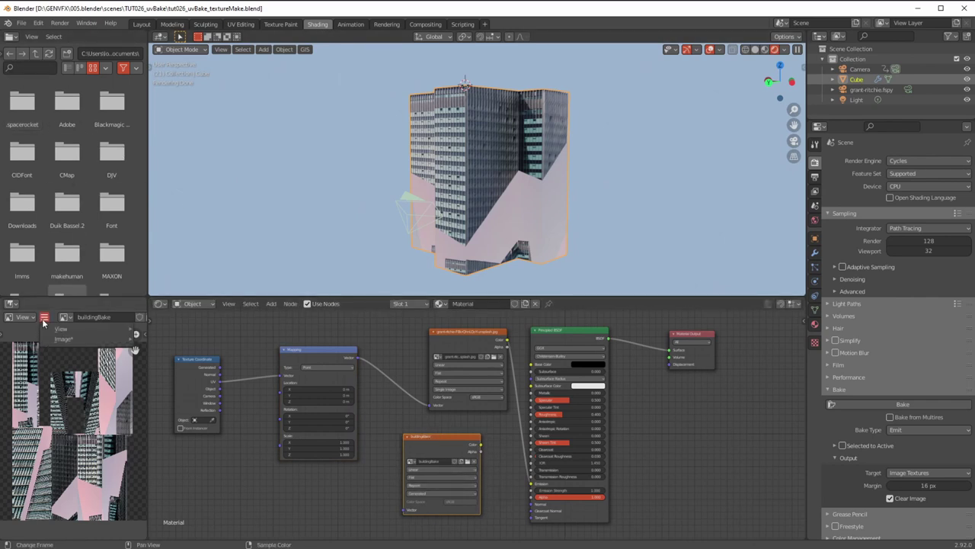
{"action": "mouse_move", "coordinate": [61, 338]}
{"action": "left_click", "coordinate": [169, 219]}
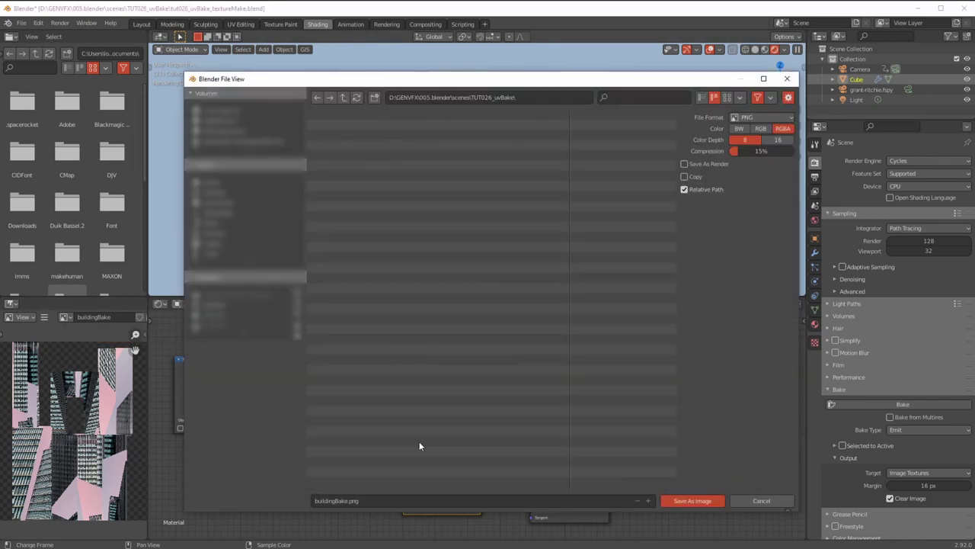
Step: Add '_emission' to the baked image's file name and save it as buildingBake_emission.png
{"action": "left_click", "coordinate": [371, 501]}
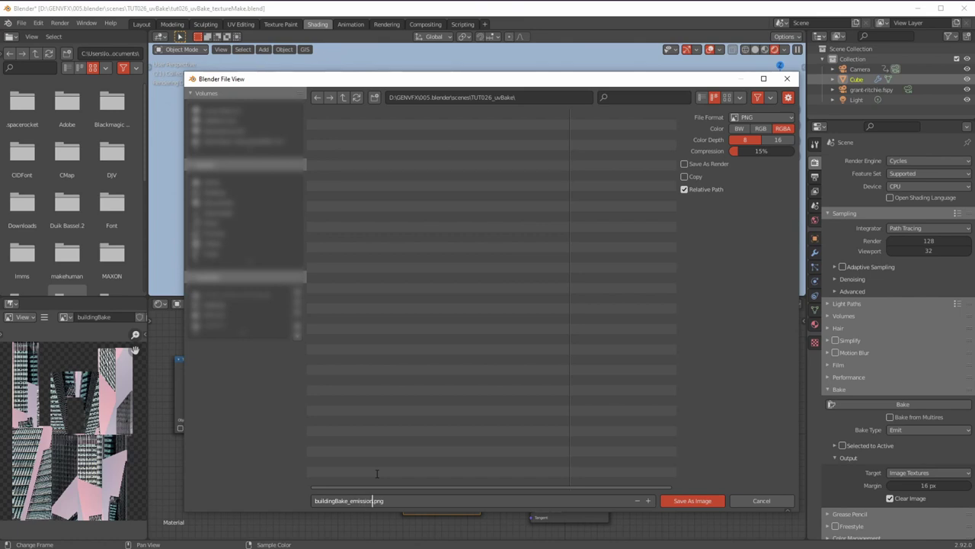
{"action": "left_click", "coordinate": [692, 501]}
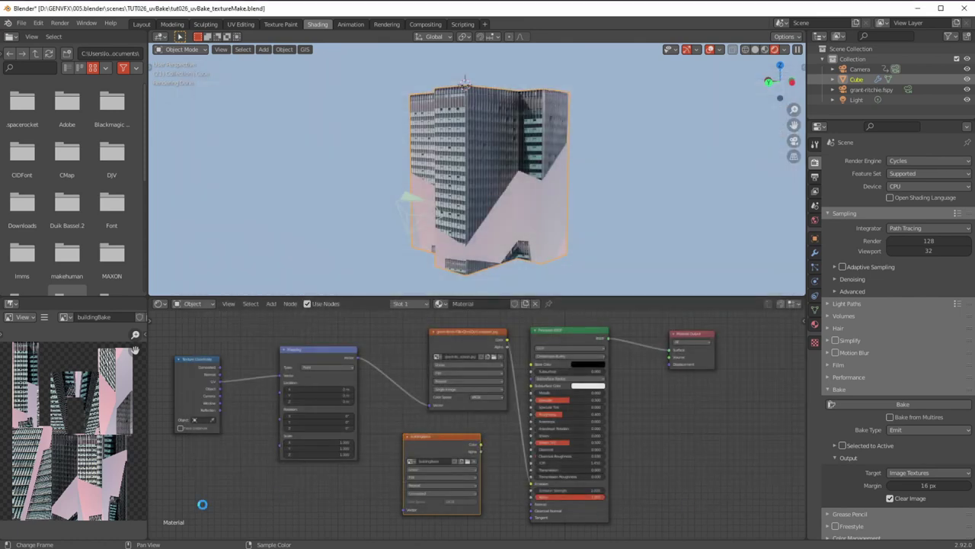
Step: Wire buildingBake to the Mapping vector and Principled BSDF, replacing the original photo node
{"action": "left_click_drag", "start_coordinate": [357, 358], "coordinate": [404, 509]}
{"action": "left_click_drag", "start_coordinate": [481, 445], "coordinate": [532, 485]}
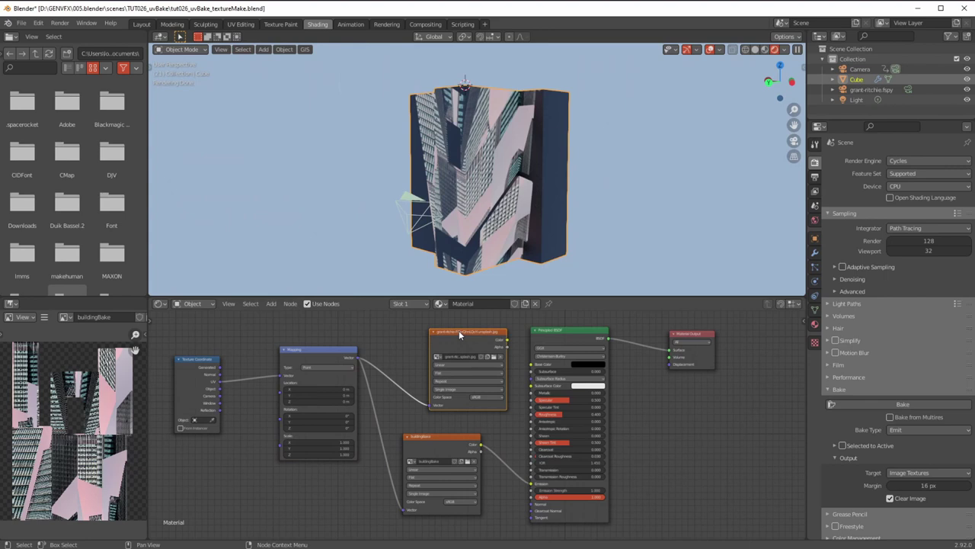
{"action": "key", "text": "x"}
{"action": "left_click_drag", "start_coordinate": [441, 434], "coordinate": [443, 367]}
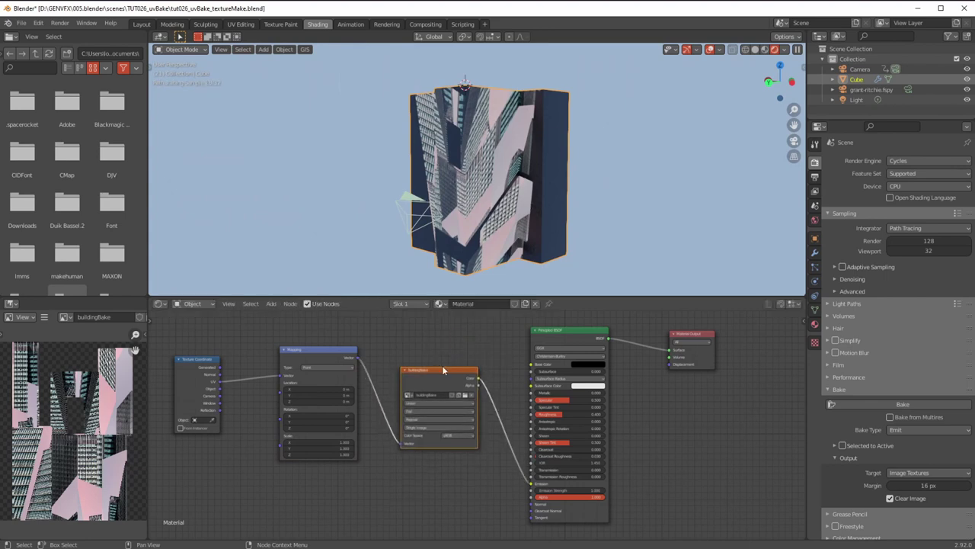
{"action": "middle_click_drag", "start_coordinate": [393, 240], "coordinate": [375, 259]}
Step: Remove the UVProject modifier from the cube in the Modifiers panel
{"action": "left_click", "coordinate": [815, 252]}
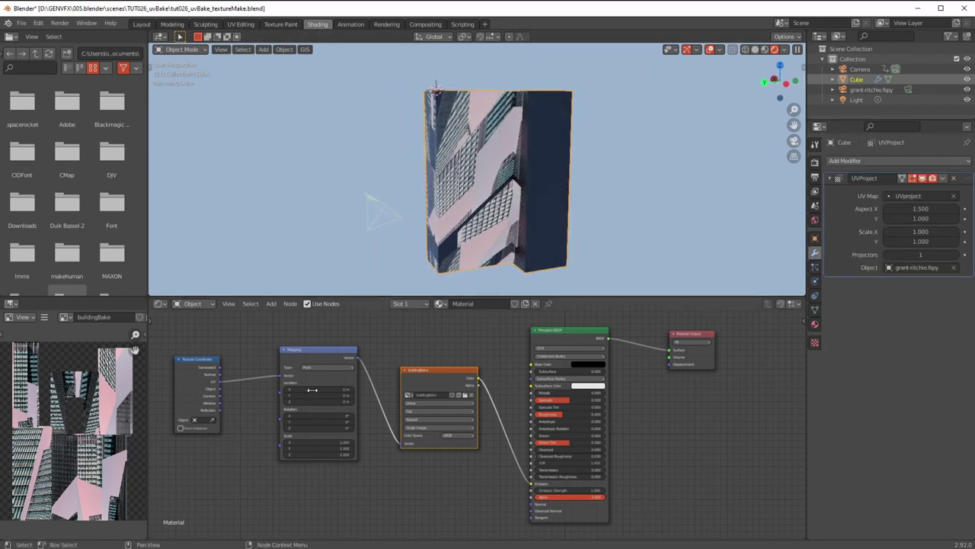
{"action": "middle_click_drag", "start_coordinate": [431, 237], "coordinate": [471, 237]}
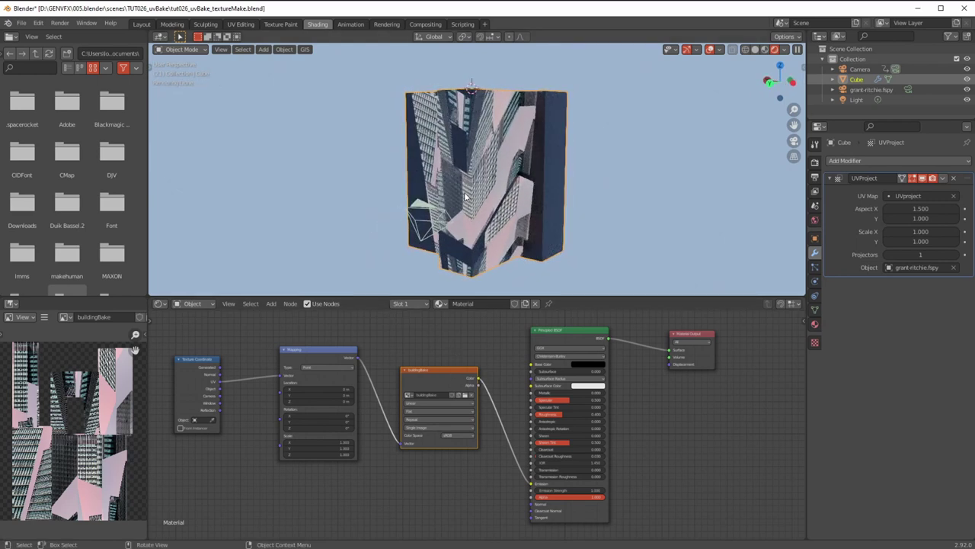
{"action": "middle_click_drag", "start_coordinate": [471, 195], "coordinate": [436, 197]}
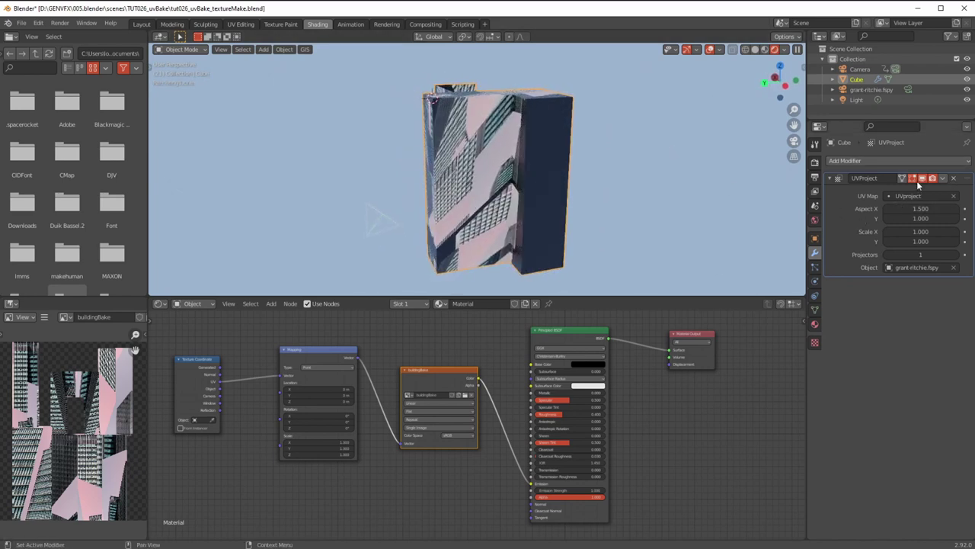
{"action": "left_click", "coordinate": [953, 180]}
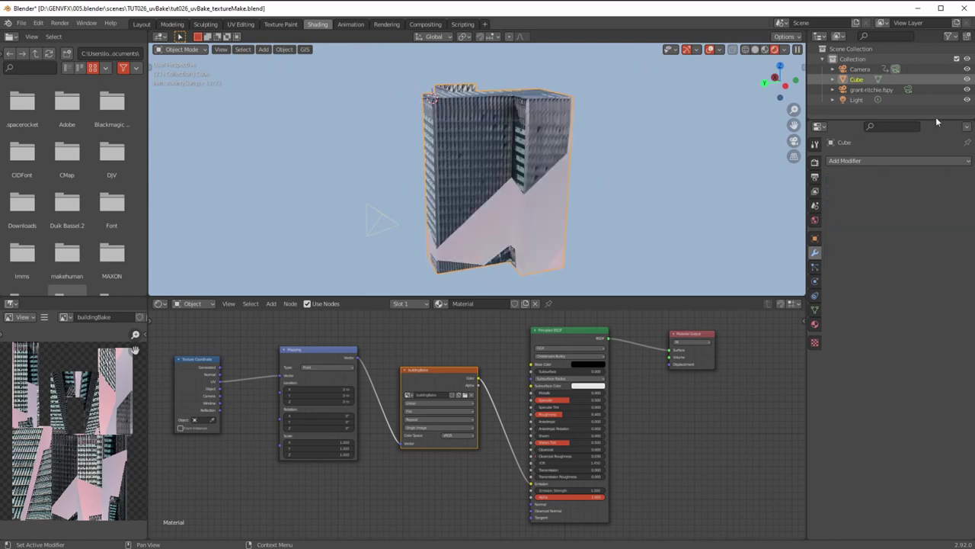
Step: Adjust the Mapping node's Rotation X and set its Scale X to 1.000
{"action": "middle_click_drag", "start_coordinate": [387, 127], "coordinate": [434, 181]}
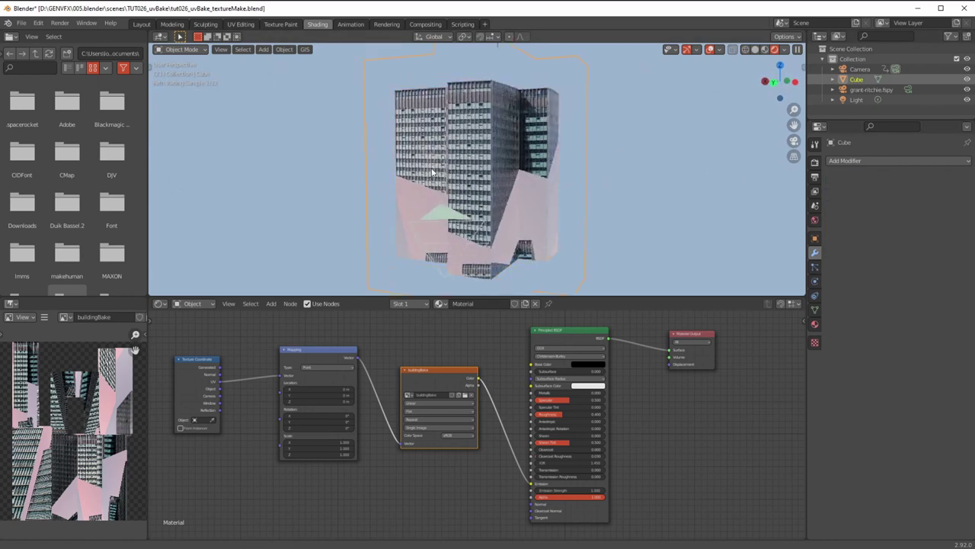
{"action": "scroll", "coordinate": [434, 181], "scroll_direction": "up", "scroll_amount": 6}
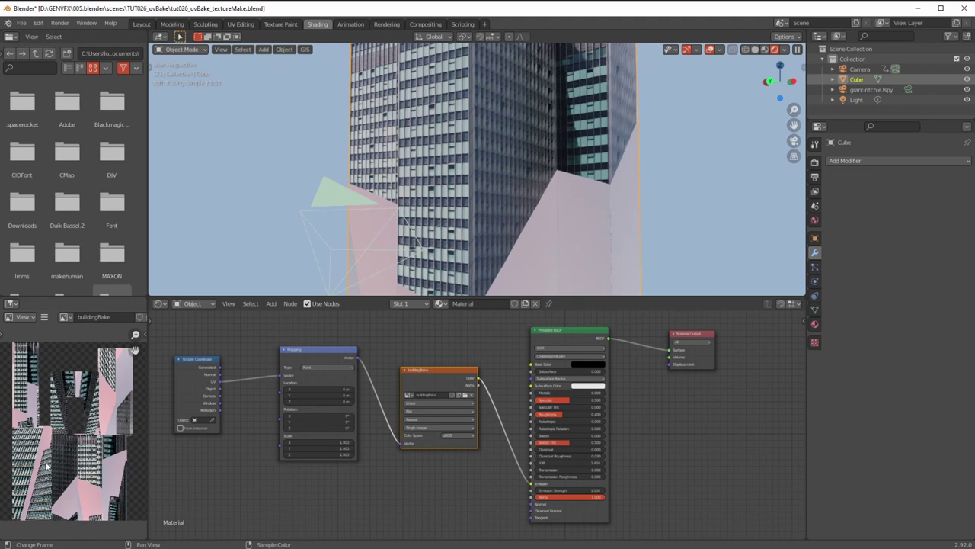
{"action": "left_click", "coordinate": [317, 418]}
{"action": "key", "text": "Return"}
{"action": "mouse_move", "coordinate": [315, 443]}
{"action": "left_mouse_down"}
{"action": "mouse_move", "coordinate": [302, 446]}
{"action": "mouse_move", "coordinate": [313, 443]}
{"action": "left_mouse_up"}
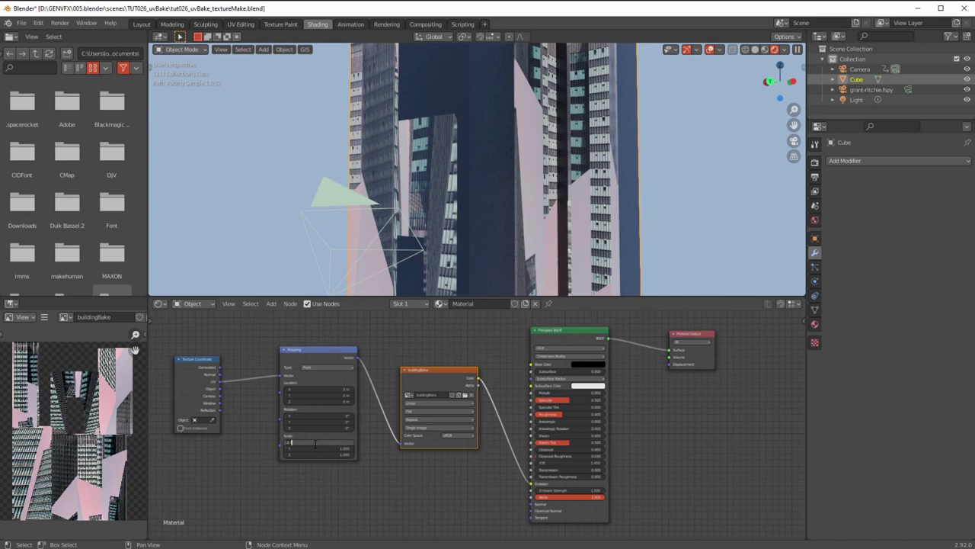
{"action": "key", "text": "Return"}
Step: Open File > Save As to save the scene under a new name
{"action": "scroll", "coordinate": [388, 216], "scroll_direction": "down", "scroll_amount": 4}
{"action": "middle_click_drag", "start_coordinate": [389, 216], "coordinate": [375, 216]}
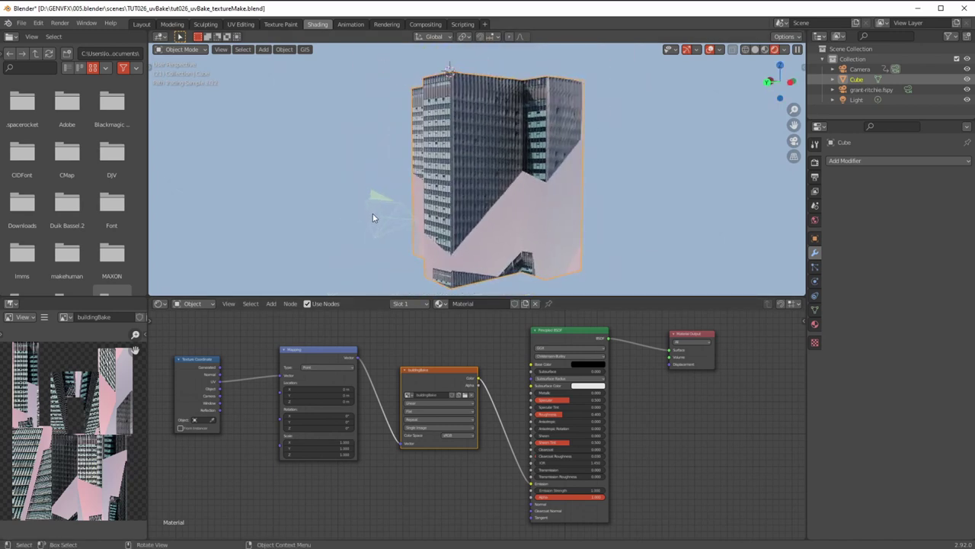
{"action": "left_click", "coordinate": [21, 22]}
{"action": "left_click", "coordinate": [34, 97]}
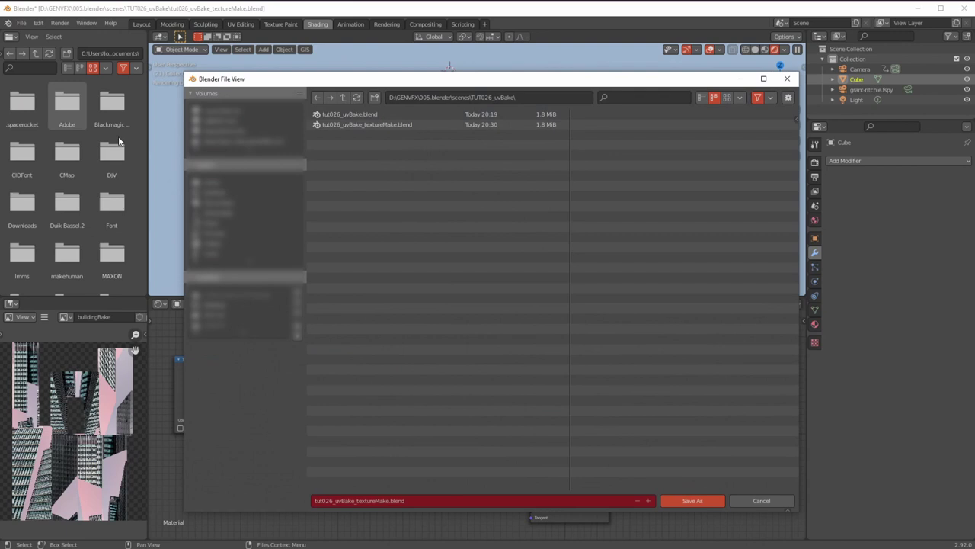
Step: Save the scene as tut026_uvBake_end.blend, based on the textureMake file name
{"action": "left_click", "coordinate": [366, 125]}
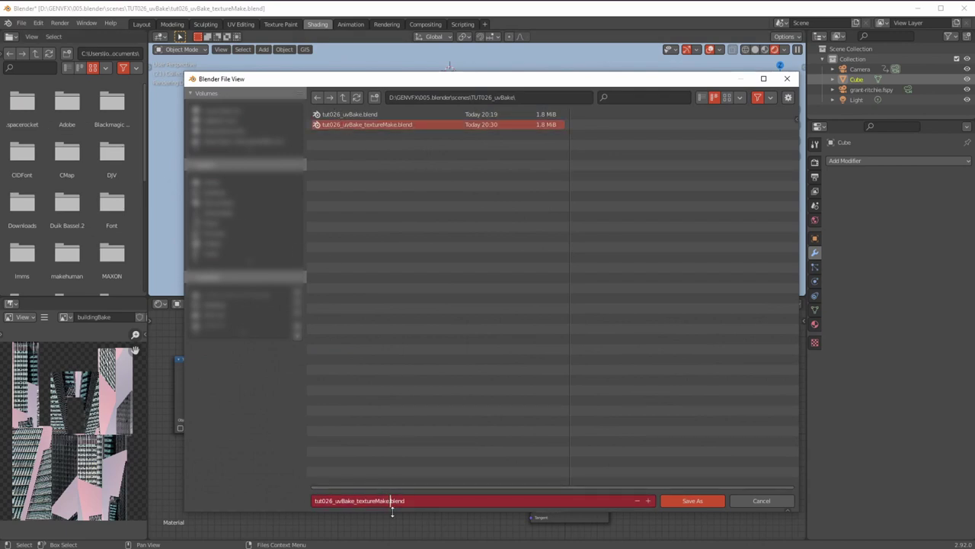
{"action": "key", "text": "BackSpace"}
{"action": "key", "text": "BackSpace"}
{"action": "key", "text": "BackSpace"}
{"action": "key", "text": "BackSpace"}
{"action": "type", "text": "end"}
{"action": "key", "text": "Return"}
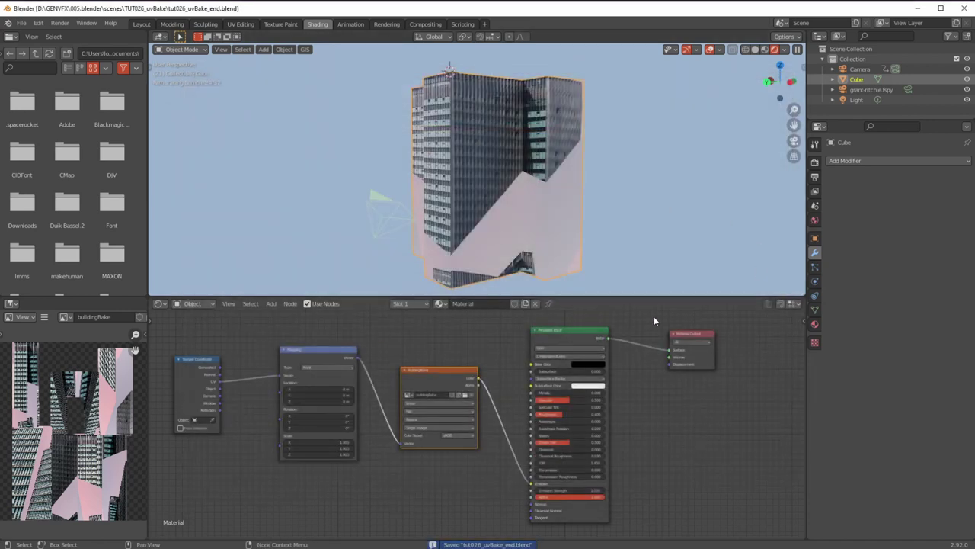
Step: Nudge the Principled BSDF node right and switch to the Texture Paint workspace
{"action": "left_click_drag", "start_coordinate": [562, 328], "coordinate": [568, 329]}
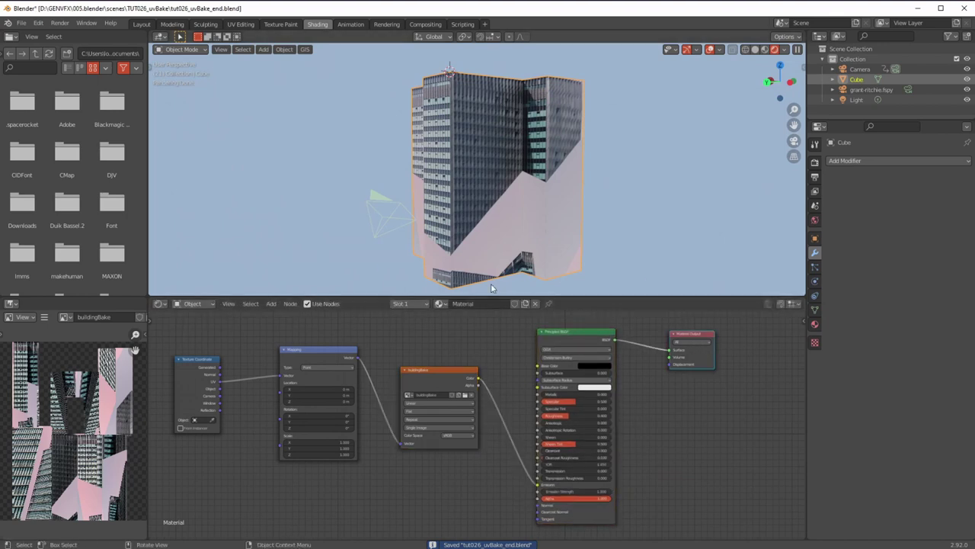
{"action": "scroll", "coordinate": [72, 427], "scroll_direction": "up", "scroll_amount": 3}
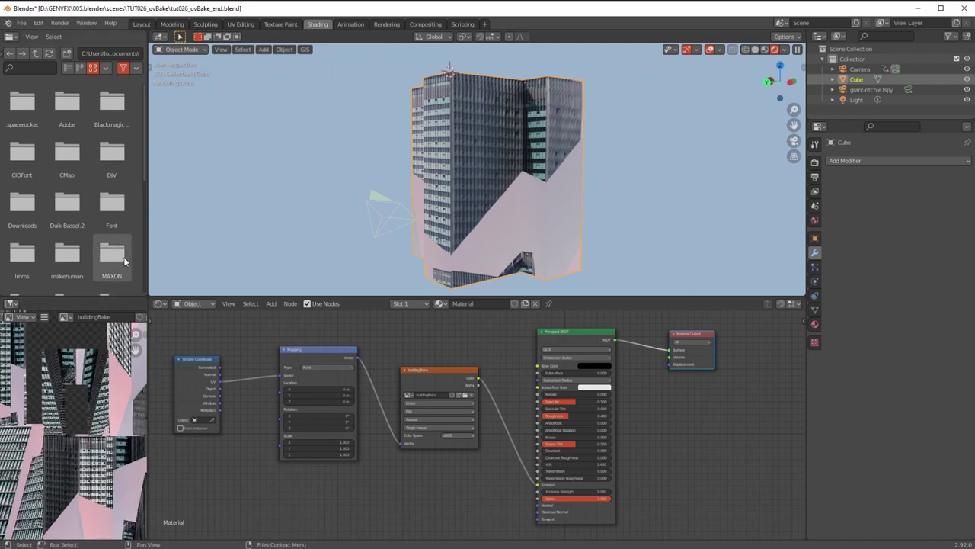
{"action": "left_click", "coordinate": [280, 23]}
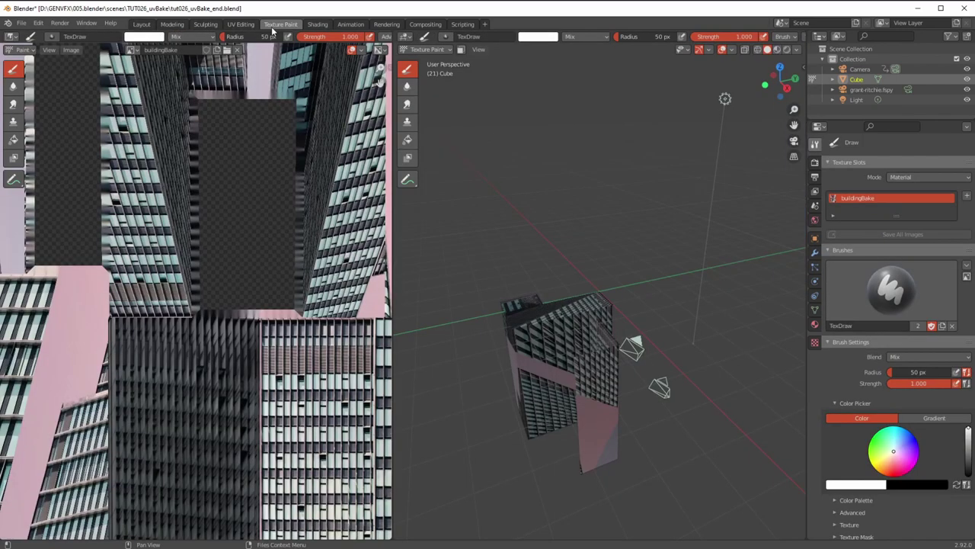
Step: Set the brush radius to 34 px and paint white blobs on the pink wall and baked image
{"action": "mouse_move", "coordinate": [533, 325]}
{"action": "middle_mouse_down"}
{"action": "mouse_move", "coordinate": [468, 323]}
{"action": "mouse_move", "coordinate": [499, 290]}
{"action": "mouse_move", "coordinate": [548, 271]}
{"action": "mouse_move", "coordinate": [655, 331]}
{"action": "middle_mouse_up"}
{"action": "scroll", "coordinate": [210, 333], "scroll_direction": "down", "scroll_amount": 2}
{"action": "scroll", "coordinate": [210, 333], "scroll_direction": "down", "scroll_amount": 3}
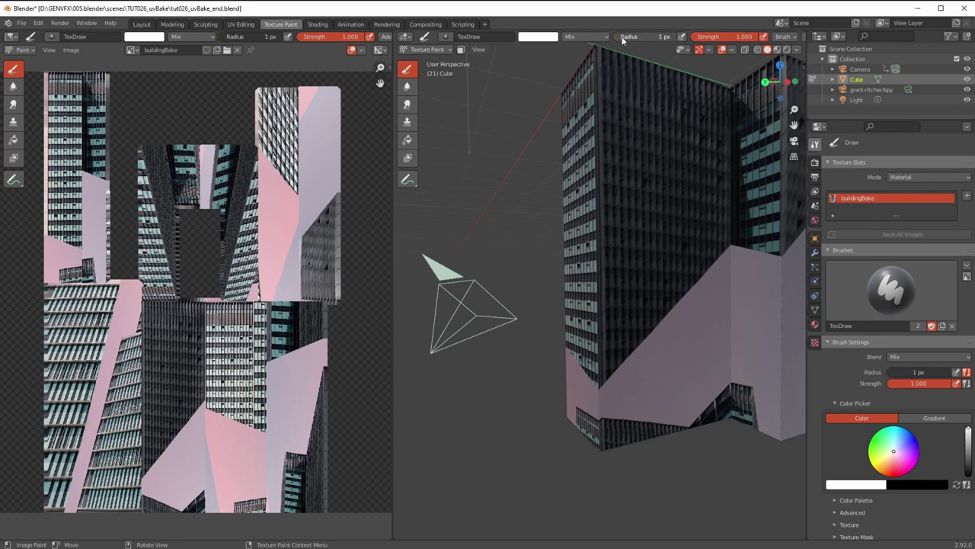
{"action": "left_click_drag", "start_coordinate": [628, 40], "coordinate": [653, 145]}
{"action": "mouse_move", "coordinate": [696, 348]}
{"action": "left_mouse_down"}
{"action": "mouse_move", "coordinate": [677, 381]}
{"action": "mouse_move", "coordinate": [701, 343]}
{"action": "left_mouse_up"}
{"action": "scroll", "coordinate": [239, 389], "scroll_direction": "down", "scroll_amount": 2}
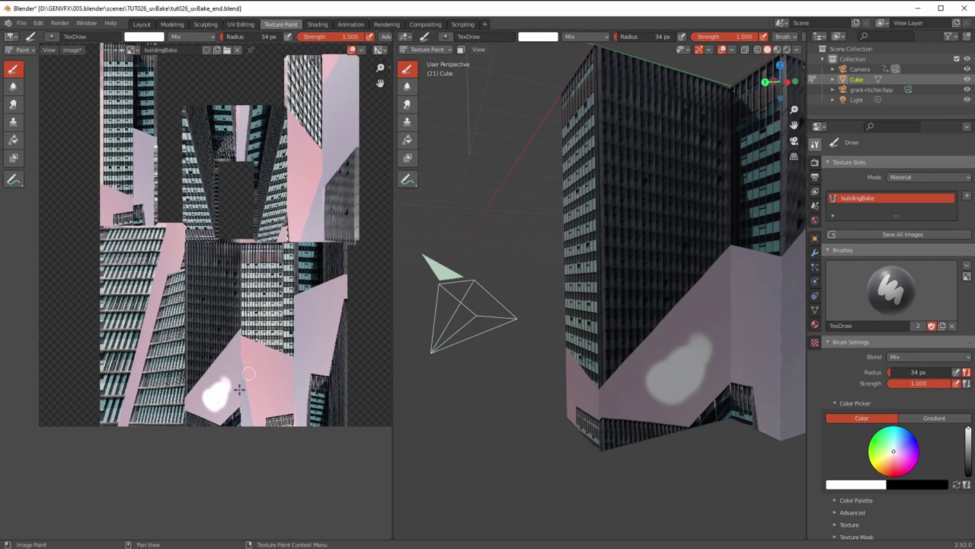
{"action": "mouse_move", "coordinate": [591, 364]}
{"action": "middle_mouse_down"}
{"action": "mouse_move", "coordinate": [632, 367]}
{"action": "mouse_move", "coordinate": [623, 355]}
{"action": "middle_mouse_up"}
{"action": "left_click_drag", "start_coordinate": [622, 355], "coordinate": [591, 355]}
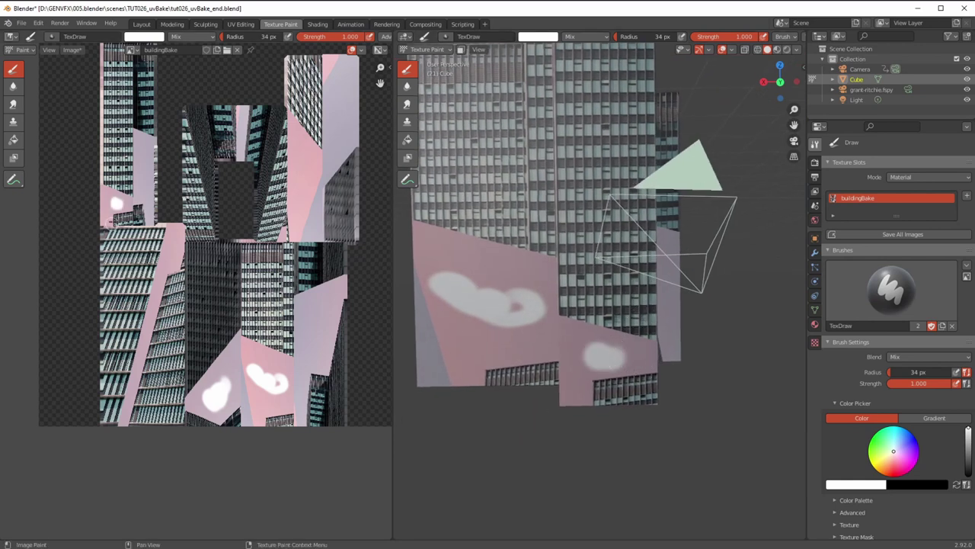
{"action": "left_click_drag", "start_coordinate": [145, 163], "coordinate": [144, 191]}
Step: Paint wavy white strokes down and across the right wall, orbiting between strokes
{"action": "mouse_move", "coordinate": [479, 332]}
{"action": "middle_mouse_down"}
{"action": "mouse_move", "coordinate": [593, 376]}
{"action": "mouse_move", "coordinate": [633, 365]}
{"action": "middle_mouse_up"}
{"action": "left_click_drag", "start_coordinate": [787, 277], "coordinate": [752, 348]}
{"action": "mouse_move", "coordinate": [751, 348]}
{"action": "middle_mouse_down"}
{"action": "mouse_move", "coordinate": [751, 359]}
{"action": "mouse_move", "coordinate": [646, 232]}
{"action": "middle_mouse_up"}
{"action": "left_click_drag", "start_coordinate": [645, 233], "coordinate": [599, 351]}
{"action": "middle_click_drag", "start_coordinate": [599, 350], "coordinate": [571, 338]}
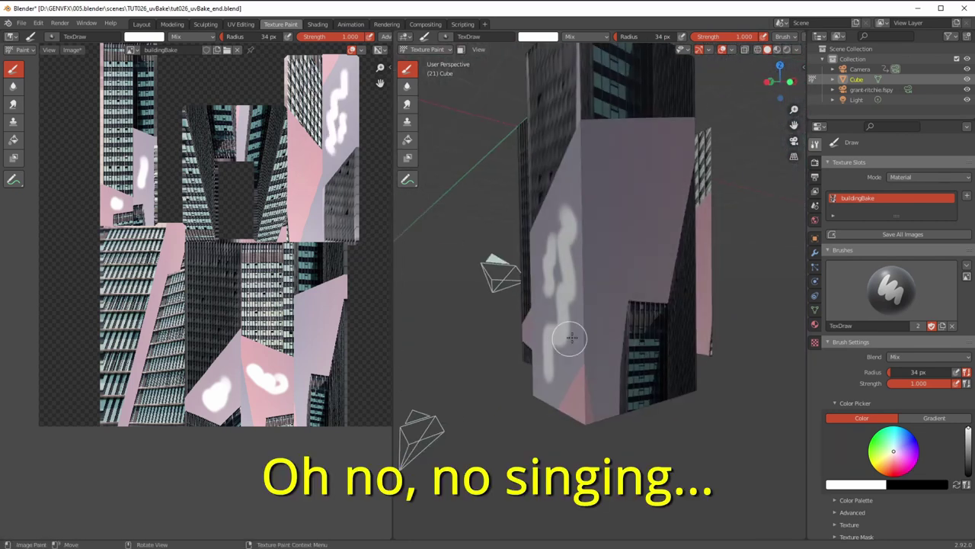
{"action": "mouse_move", "coordinate": [654, 165]}
{"action": "left_mouse_down"}
{"action": "mouse_move", "coordinate": [605, 207]}
{"action": "mouse_move", "coordinate": [647, 300]}
{"action": "left_mouse_up"}
{"action": "mouse_move", "coordinate": [647, 301]}
{"action": "middle_mouse_down"}
{"action": "mouse_move", "coordinate": [571, 300]}
{"action": "mouse_move", "coordinate": [625, 284]}
{"action": "mouse_move", "coordinate": [613, 301]}
{"action": "mouse_move", "coordinate": [629, 309]}
{"action": "middle_mouse_up"}
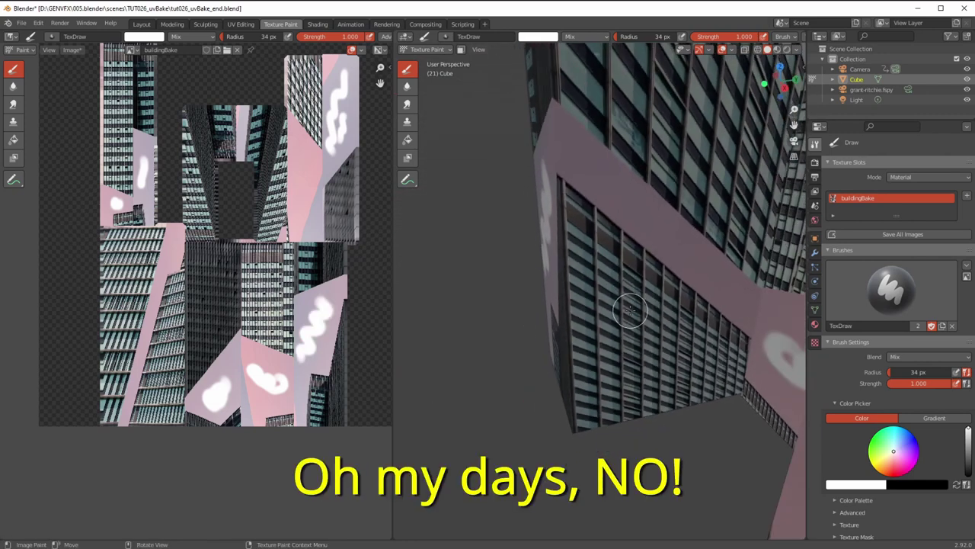
{"action": "mouse_move", "coordinate": [699, 263]}
{"action": "left_mouse_down"}
{"action": "mouse_move", "coordinate": [718, 278]}
{"action": "mouse_move", "coordinate": [633, 216]}
{"action": "mouse_move", "coordinate": [564, 274]}
{"action": "left_mouse_up"}
{"action": "mouse_move", "coordinate": [564, 275]}
{"action": "middle_mouse_down"}
{"action": "mouse_move", "coordinate": [627, 371]}
{"action": "mouse_move", "coordinate": [516, 337]}
{"action": "middle_mouse_up"}
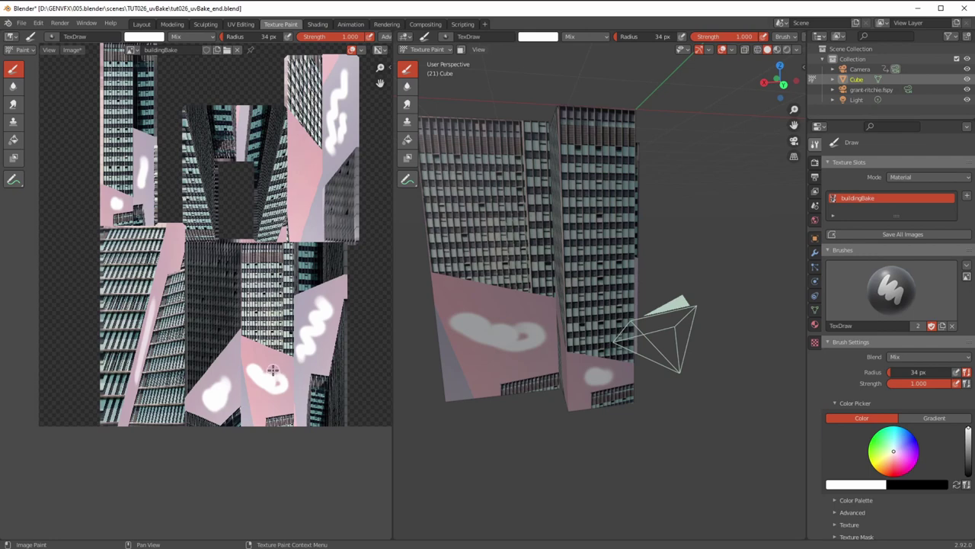
Step: Review the painted building from new angles and return to the UV Editing workspace
{"action": "middle_click_drag", "start_coordinate": [280, 364], "coordinate": [224, 356]}
{"action": "scroll", "coordinate": [224, 355], "scroll_direction": "up", "scroll_amount": 1}
{"action": "middle_click_drag", "start_coordinate": [505, 308], "coordinate": [476, 305]}
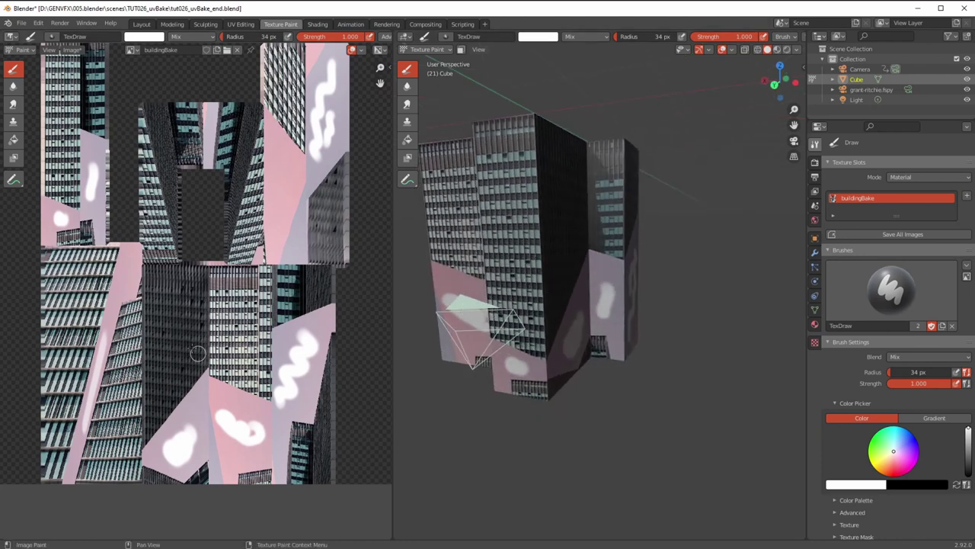
{"action": "scroll", "coordinate": [506, 267], "scroll_direction": "up", "scroll_amount": 2}
{"action": "middle_click_drag", "start_coordinate": [507, 267], "coordinate": [564, 309]}
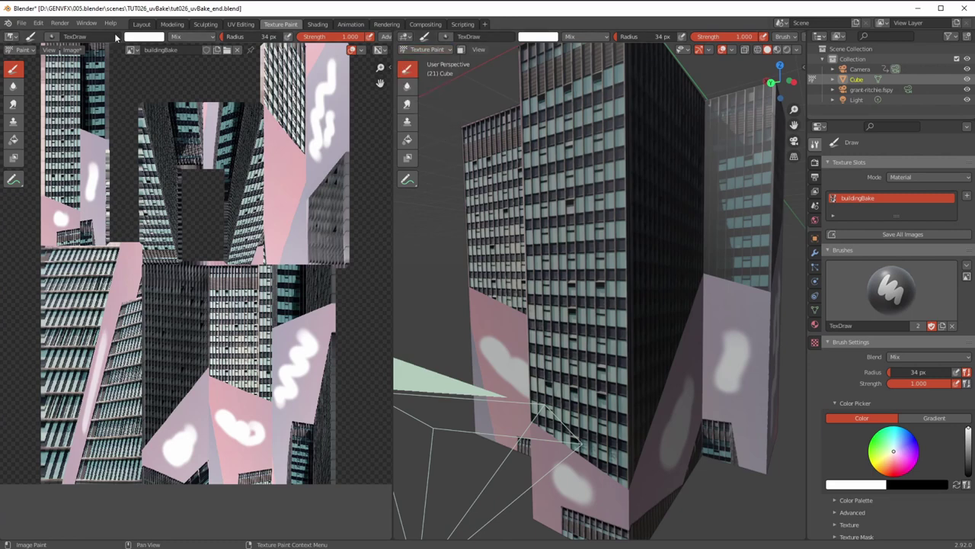
{"action": "left_click", "coordinate": [239, 24]}
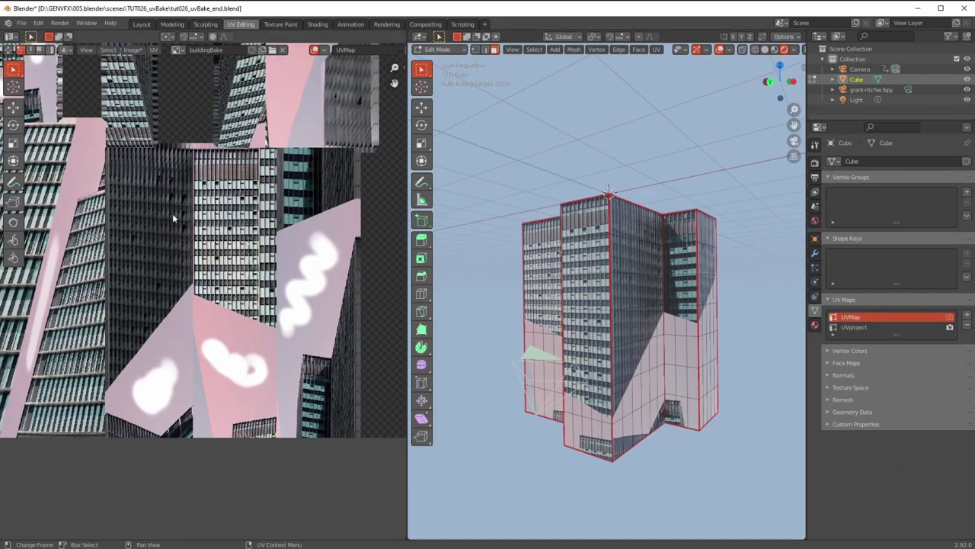
Step: Look through the UV menu without choosing anything, then select all of the building's faces
{"action": "scroll", "coordinate": [172, 213], "scroll_direction": "up", "scroll_amount": 2}
{"action": "middle_click_drag", "start_coordinate": [222, 311], "coordinate": [241, 353]}
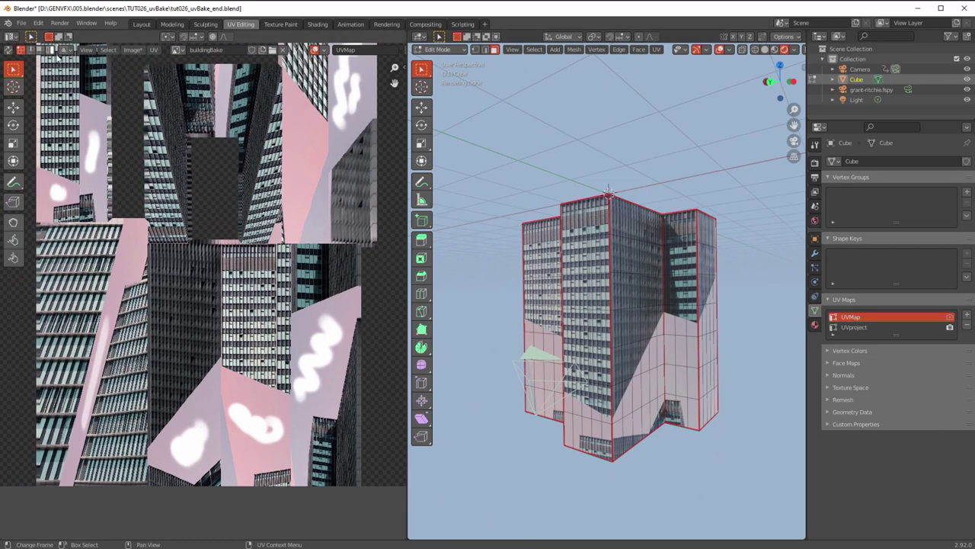
{"action": "left_click", "coordinate": [154, 50]}
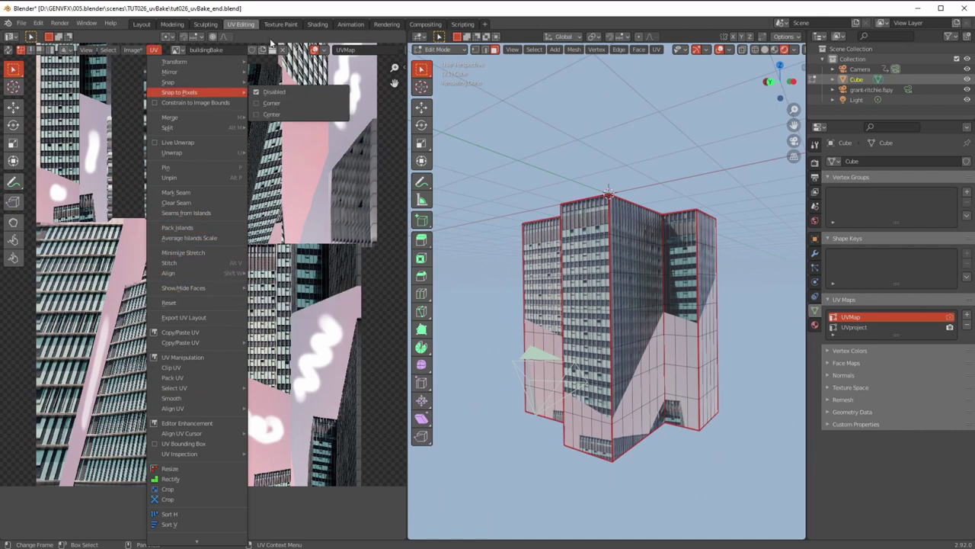
{"action": "left_click", "coordinate": [289, 92]}
{"action": "key", "text": "a"}
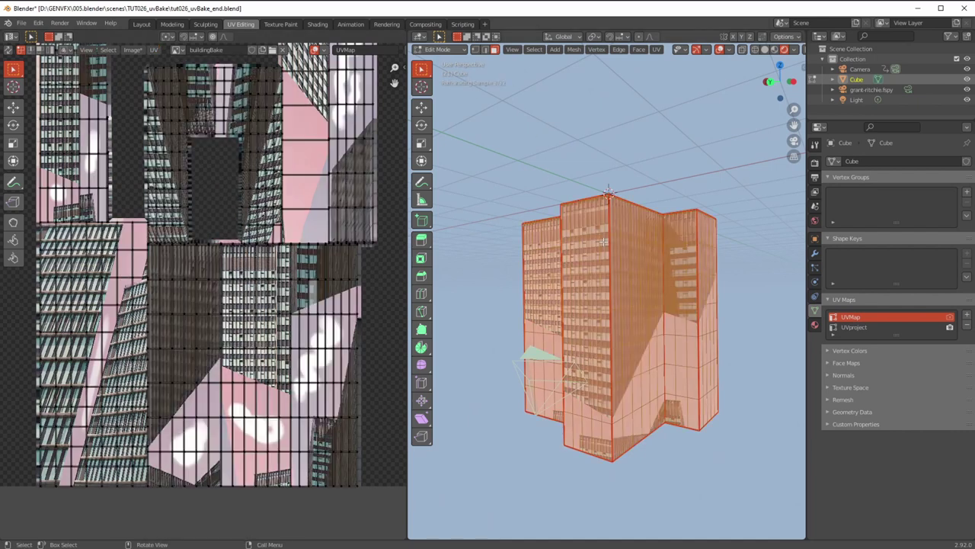
Step: Browse the Image menu and bring up the image editor sidebar
{"action": "left_click", "coordinate": [133, 50]}
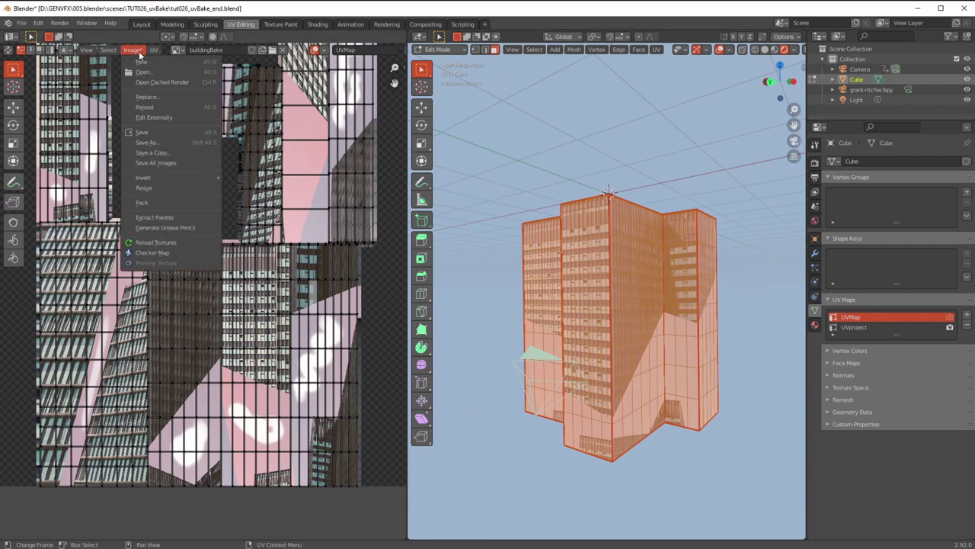
{"action": "mouse_move", "coordinate": [154, 51]}
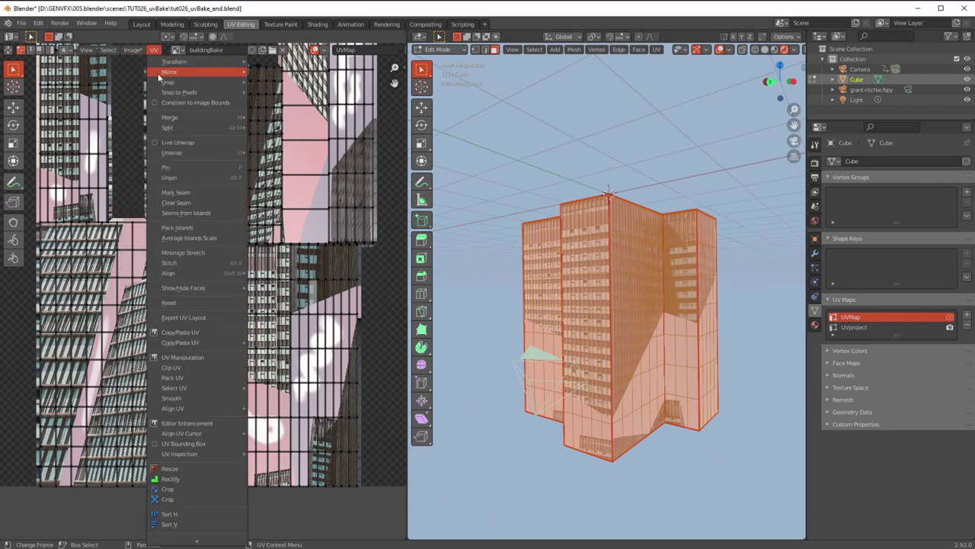
{"action": "scroll", "coordinate": [182, 303], "scroll_direction": "down", "scroll_amount": 1}
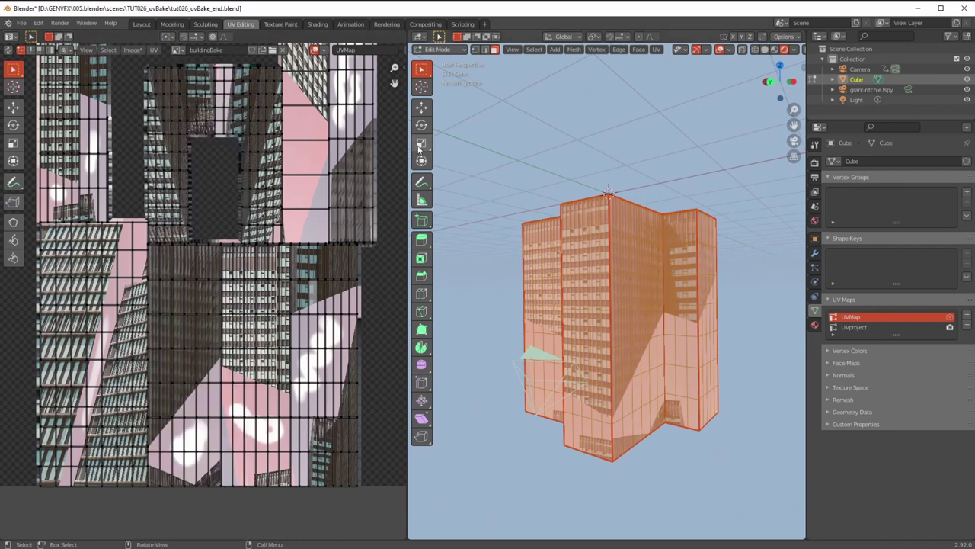
{"action": "key", "text": "n"}
{"action": "key", "text": "n"}
{"action": "key", "text": "n"}
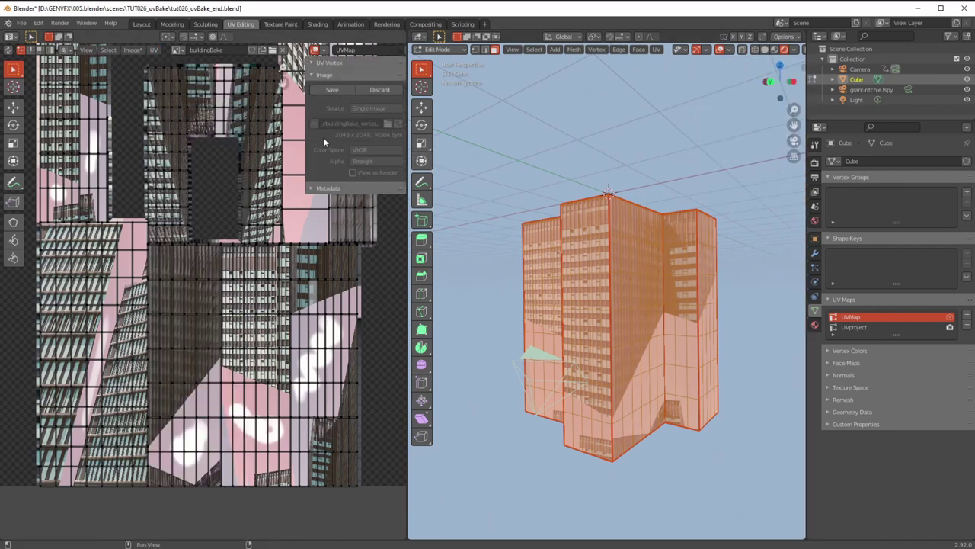
Step: Look through the Magic UV tools and the TexTools UV Layout tools in the sidebar
{"action": "left_click", "coordinate": [400, 158]}
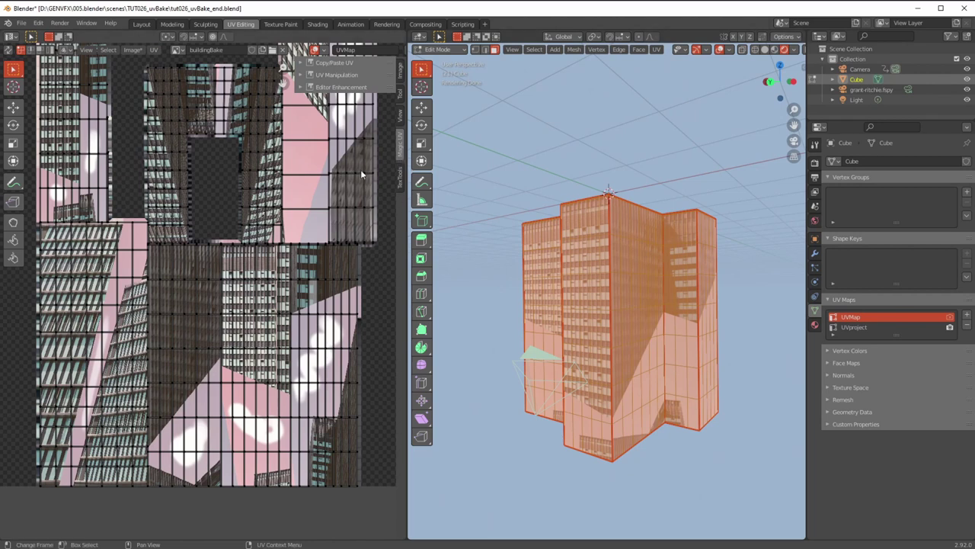
{"action": "left_click", "coordinate": [300, 64]}
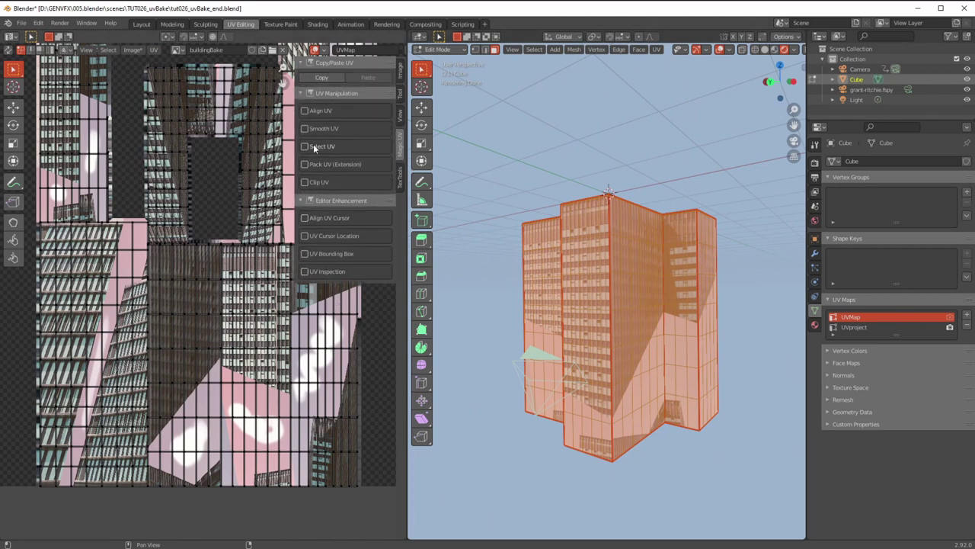
{"action": "left_click", "coordinate": [400, 187]}
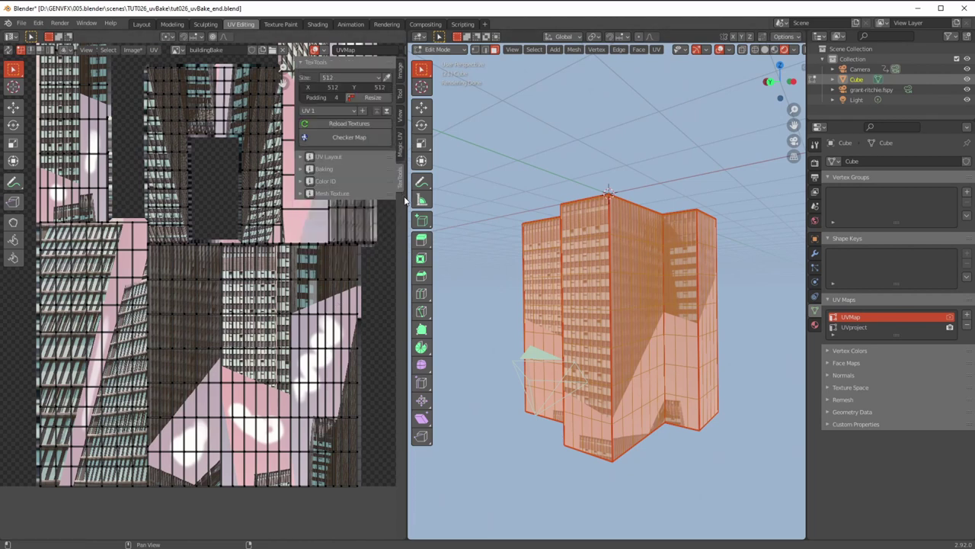
{"action": "left_click", "coordinate": [303, 157]}
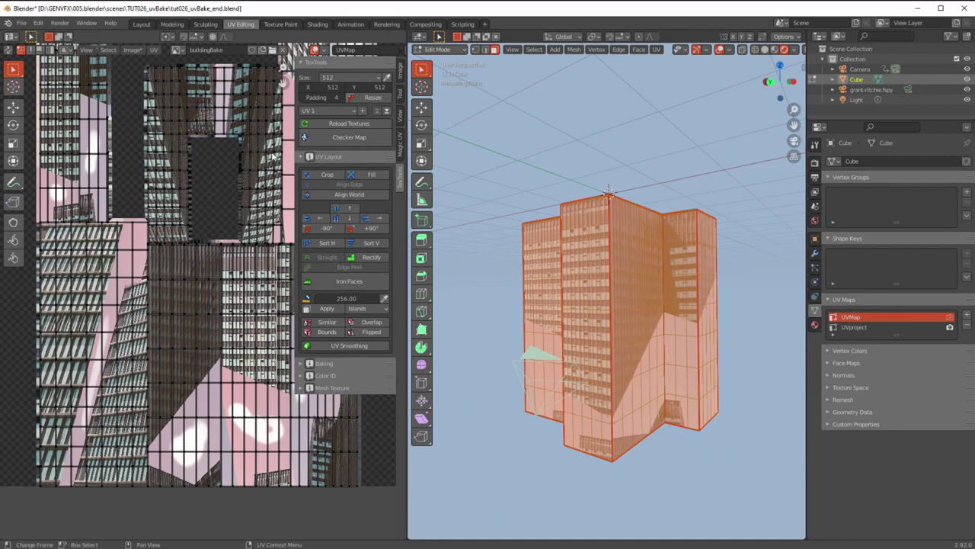
{"action": "left_click", "coordinate": [404, 155]}
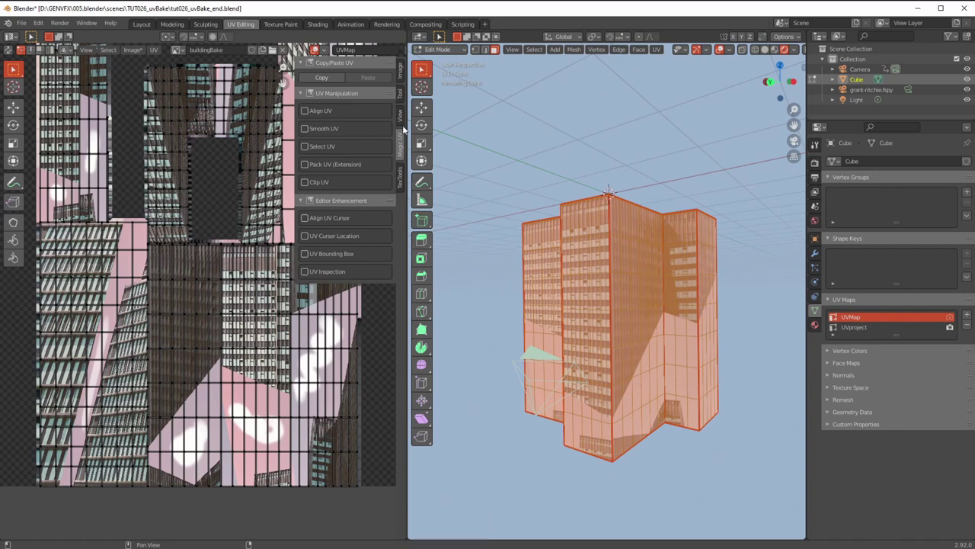
Step: Show the buildingBake image's settings in the Image tab and zoom out the UV editor
{"action": "left_click", "coordinate": [400, 75]}
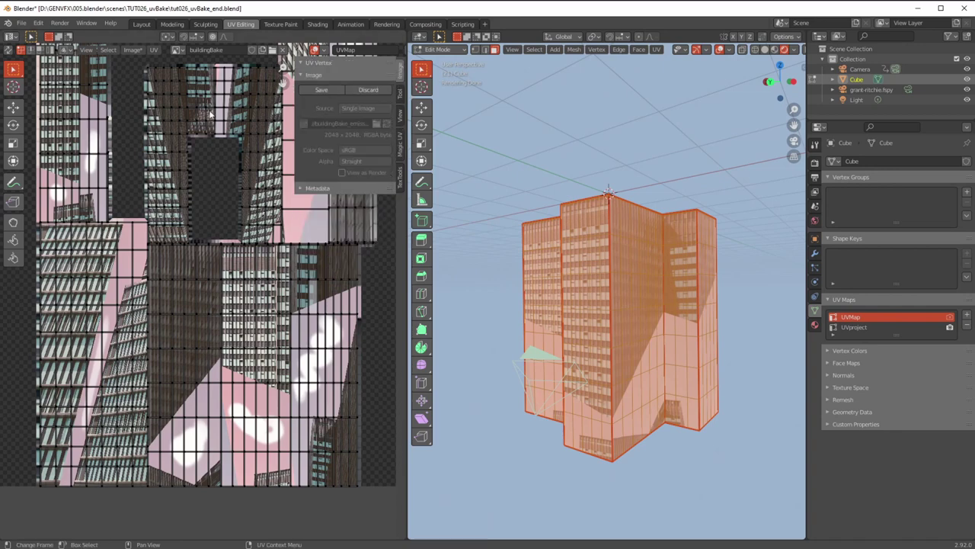
{"action": "scroll", "coordinate": [153, 199], "scroll_direction": "down", "scroll_amount": 3}
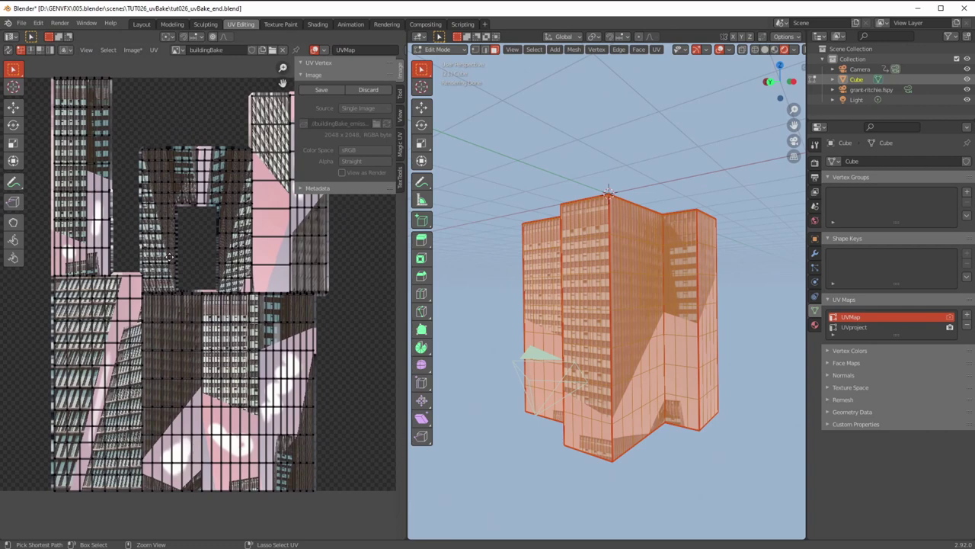
{"action": "scroll", "coordinate": [155, 259], "scroll_direction": "down", "scroll_amount": 2}
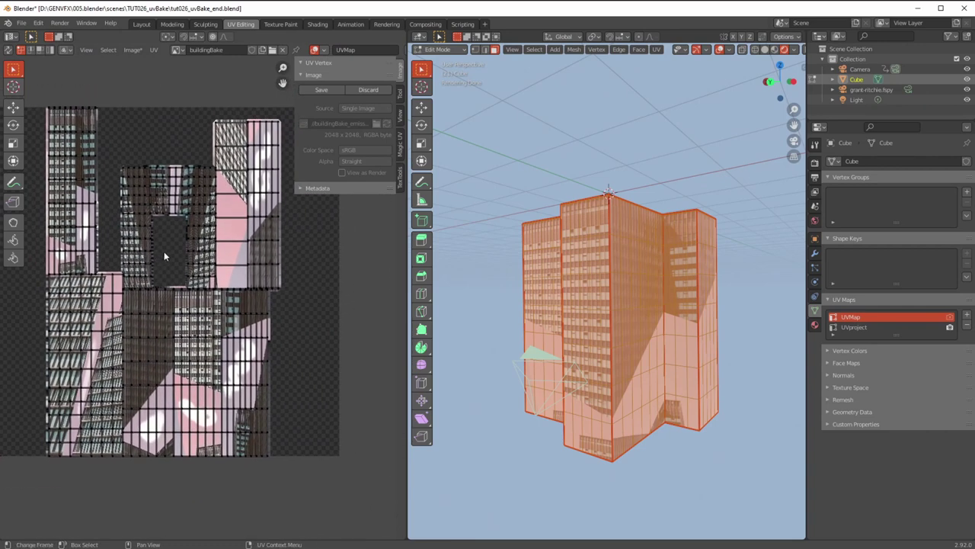
{"action": "scroll", "coordinate": [547, 272], "scroll_direction": "up", "scroll_amount": 3}
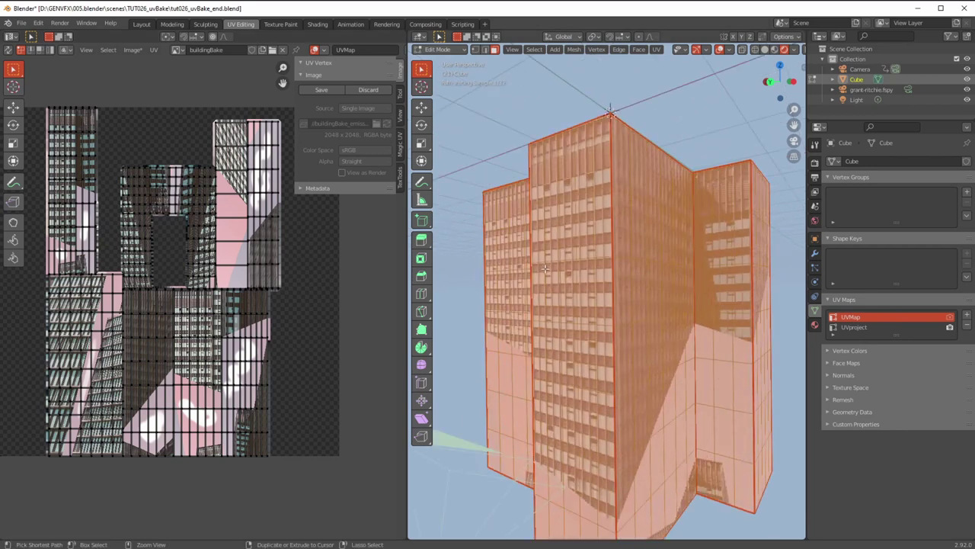